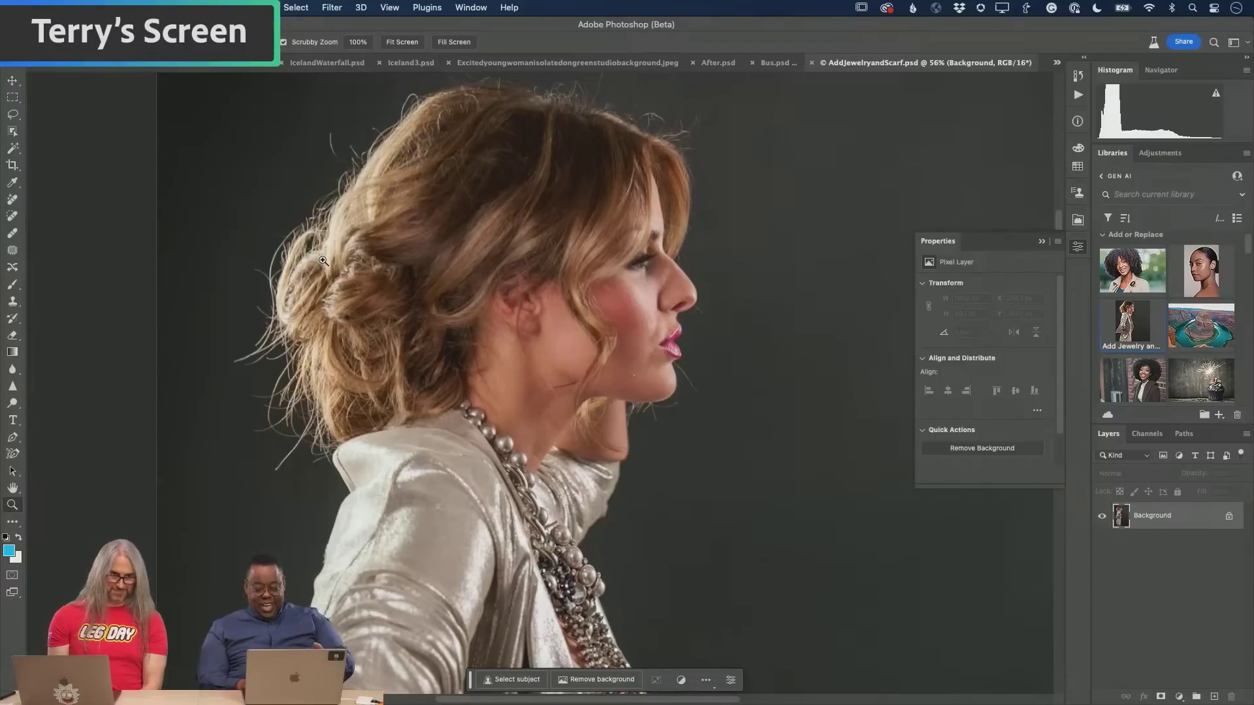
Step: Select a tall area below the ear and generate 'fashion earring' with Generative Fill
key(m)
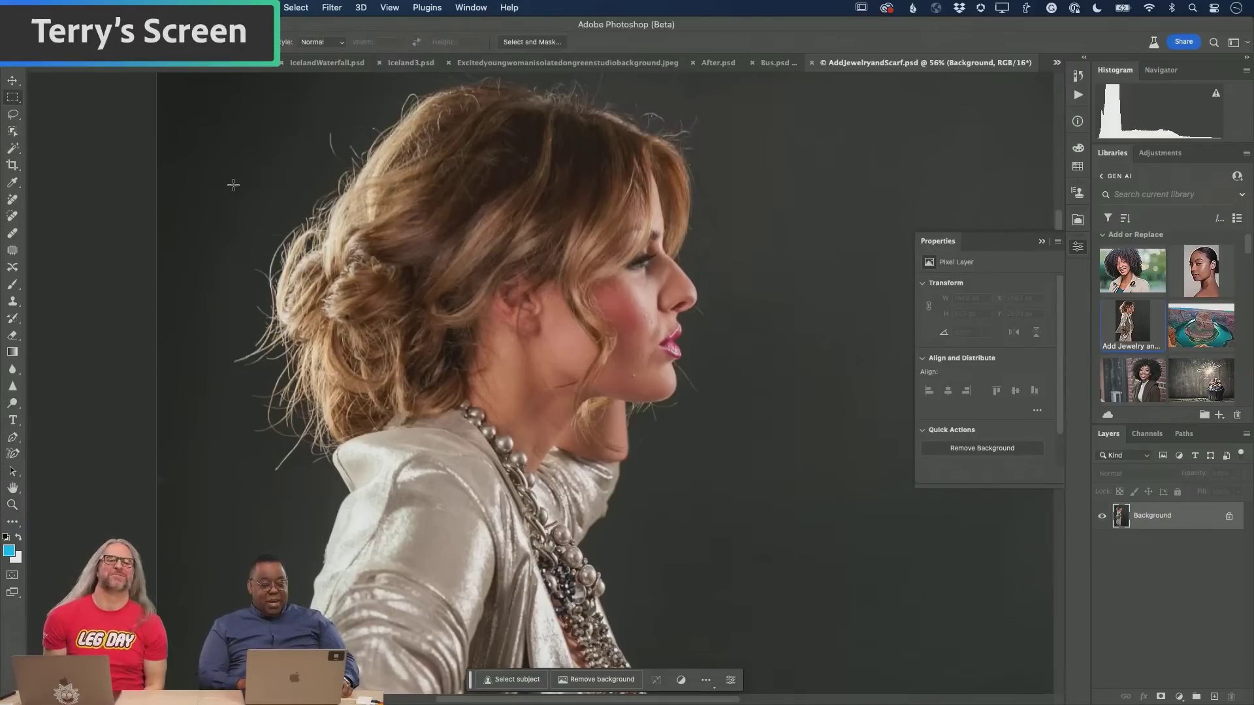
drag(514, 321, 542, 403)
click(436, 422)
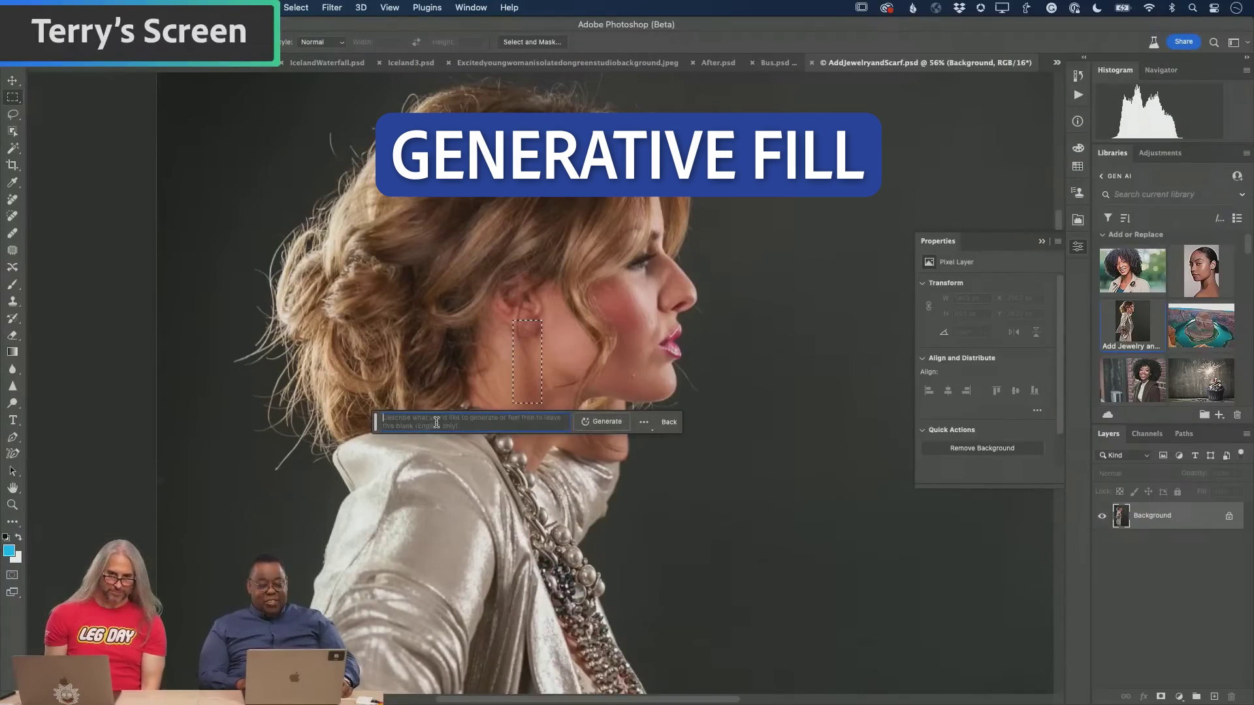
text(fashion ear)
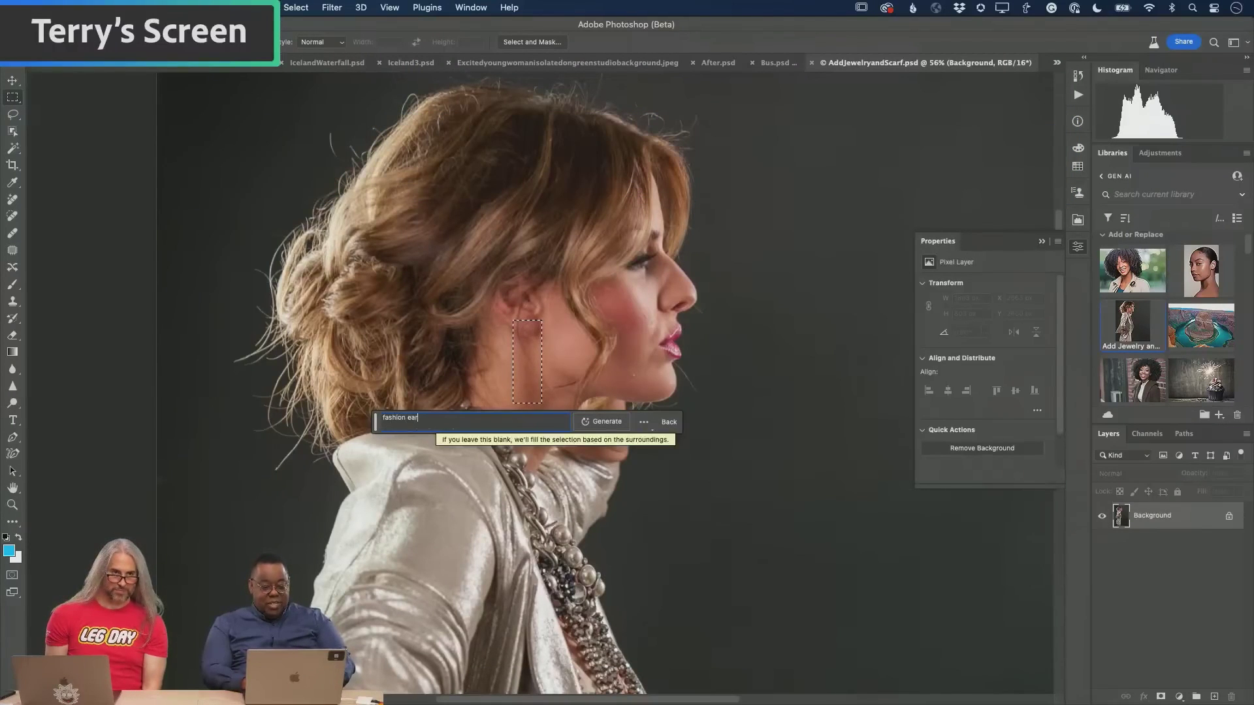
text(ring)
click(605, 421)
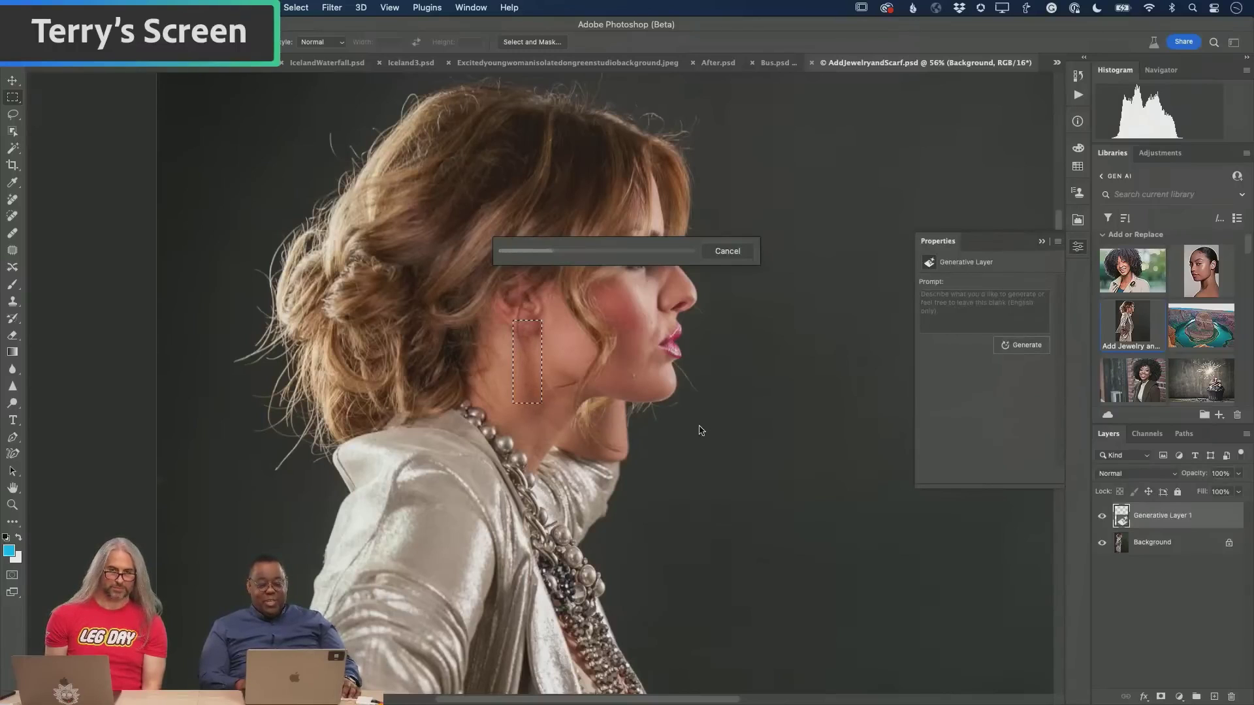
Step: Zoom in on the earring, compare variations, and settle on the first crystal drop design
drag(379, 433, 621, 448)
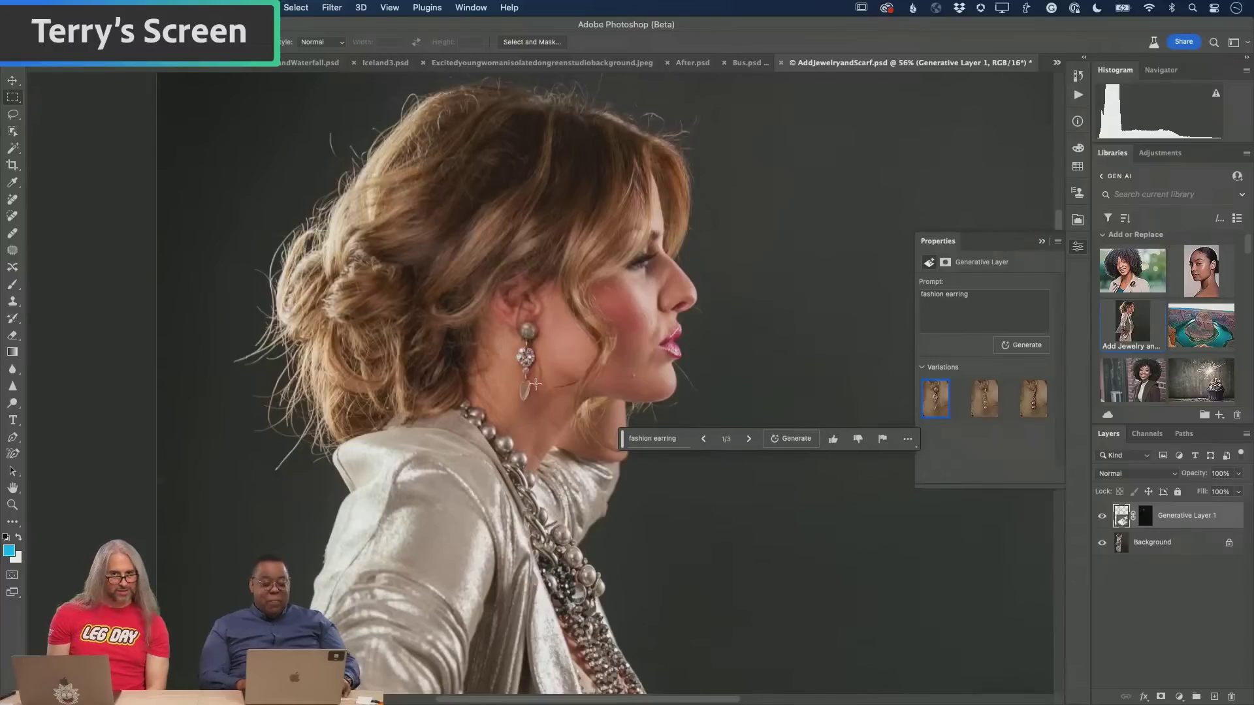
key(z)
drag(521, 373, 572, 403)
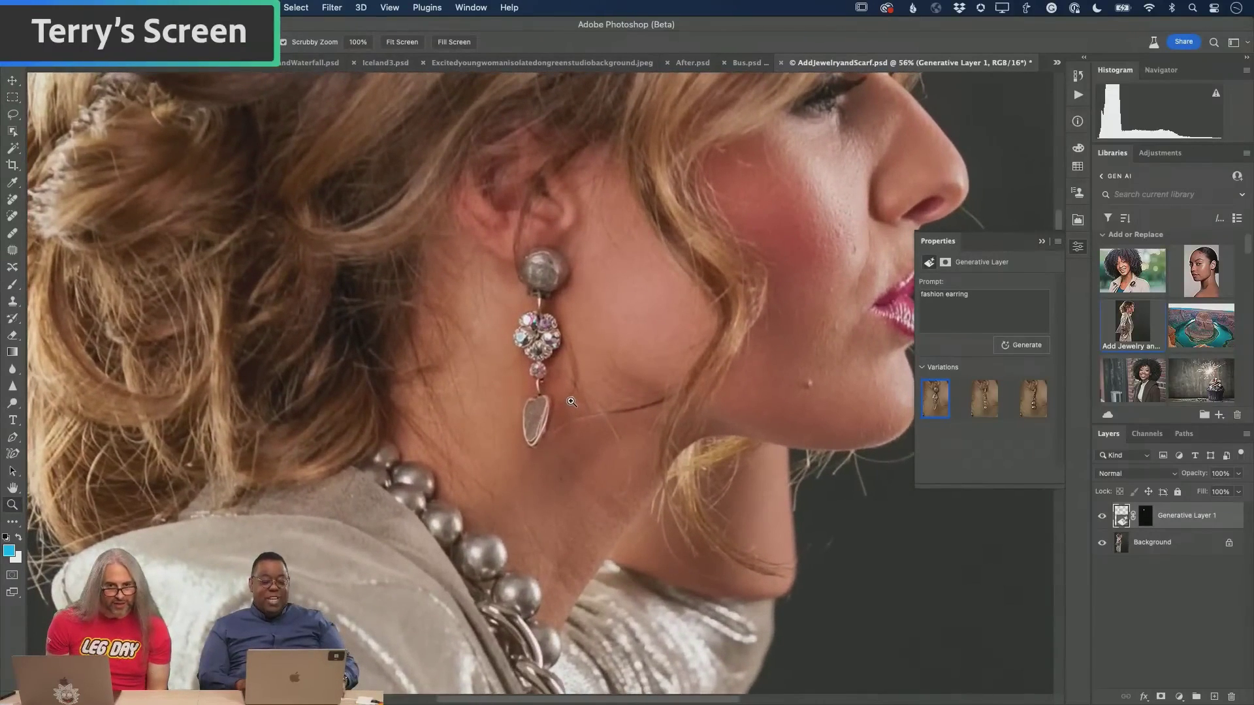
key(m)
click(1031, 403)
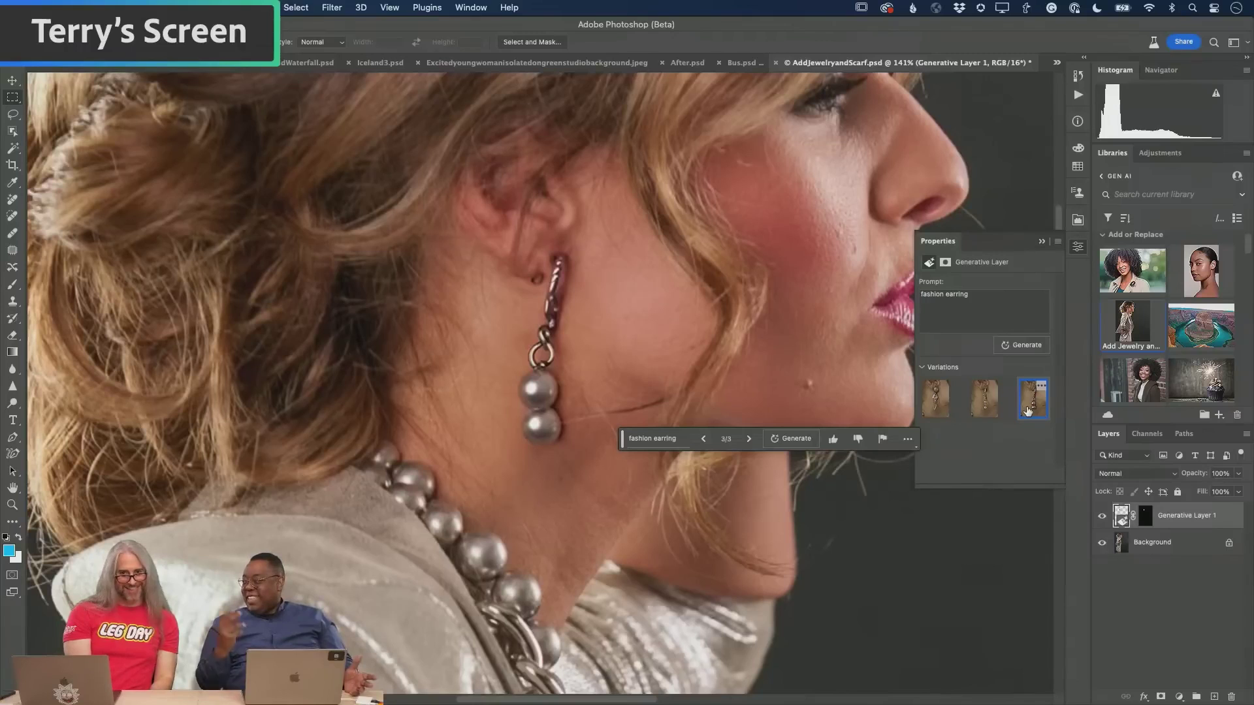
click(936, 398)
Step: Lasso the neck, generate a 'fashion scarf', and pick the second scarf variation
key(l)
drag(346, 377, 350, 382)
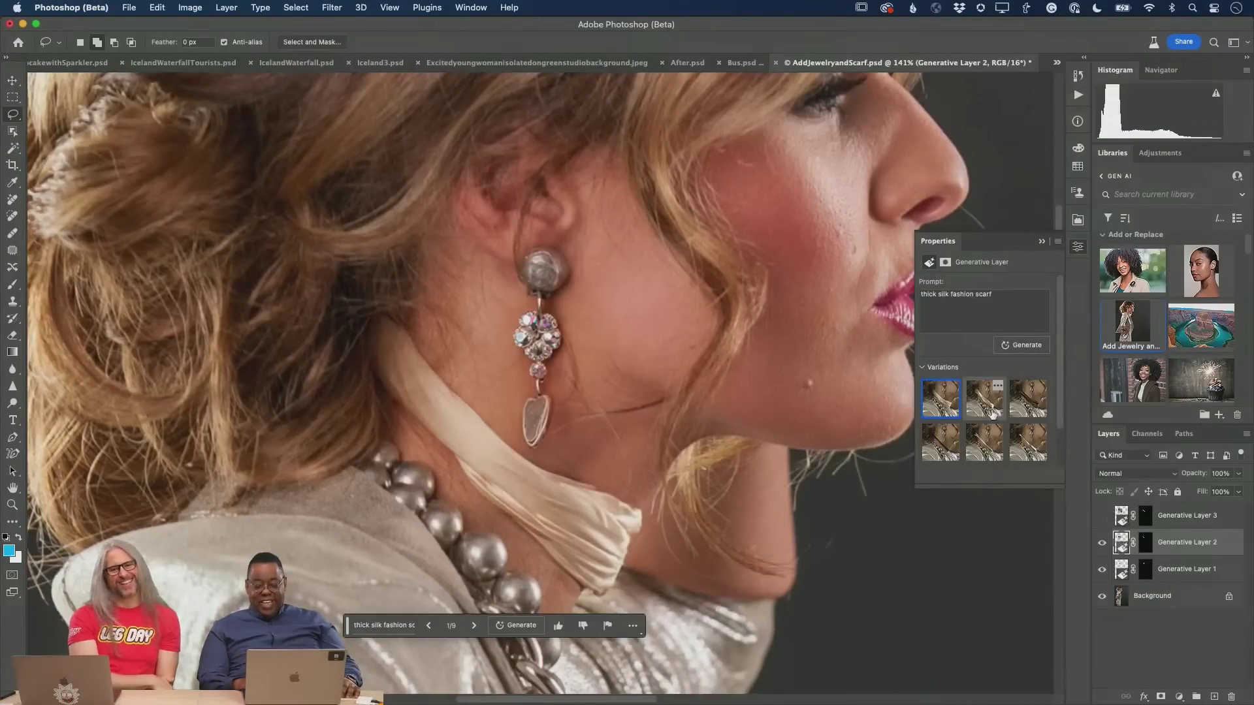
click(989, 413)
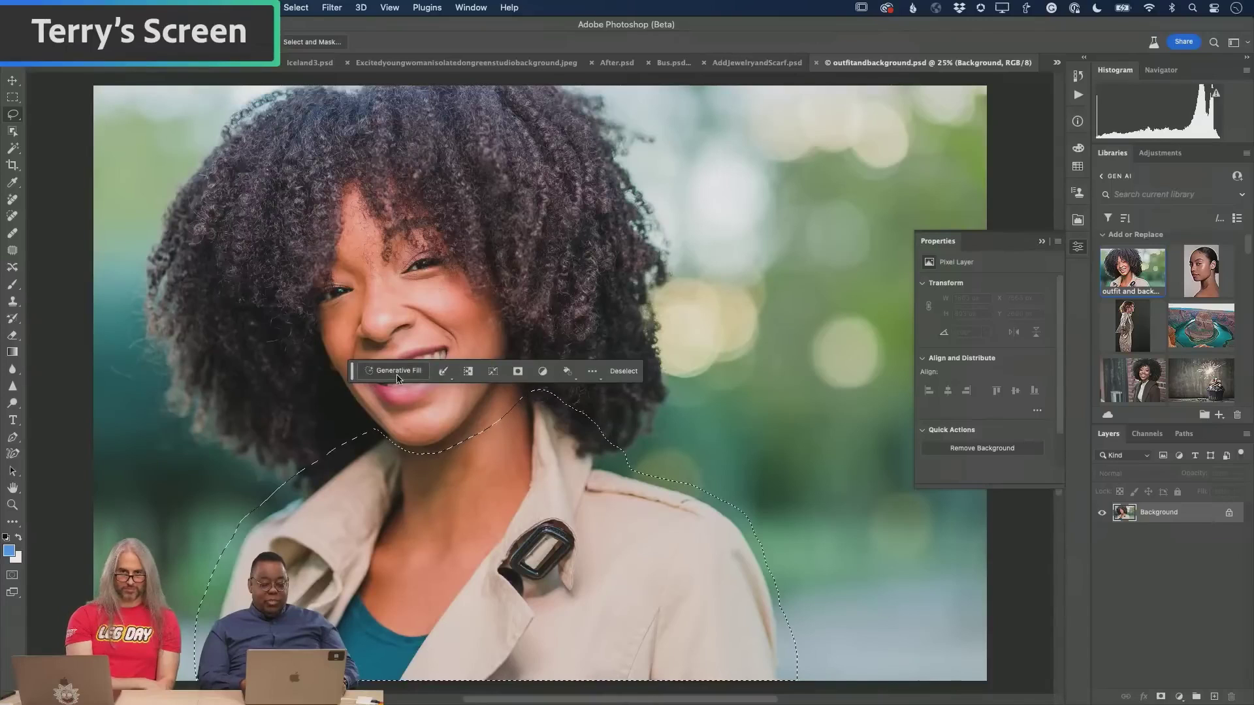
Step: Lasso the trench coat, generate 'medical doctor uniform', and pick the blue-shirt stethoscope variation
drag(424, 453, 385, 439)
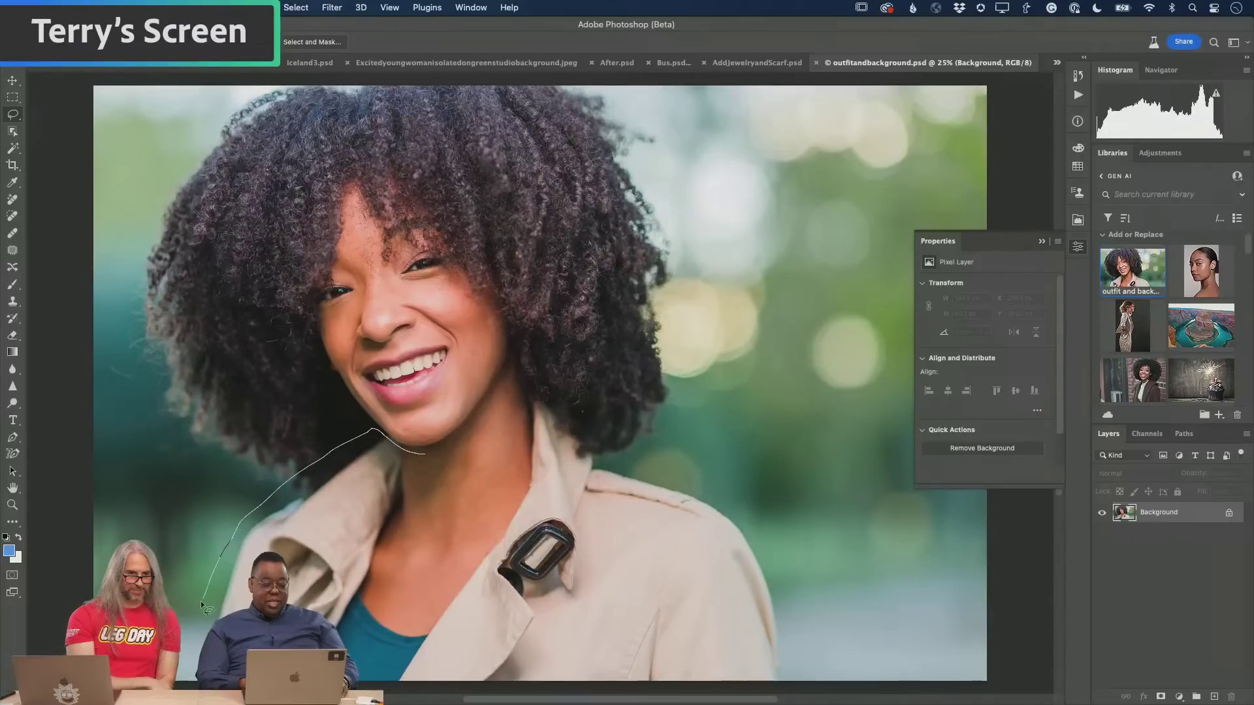
drag(203, 606, 539, 391)
click(372, 370)
text(medical doctor unif)
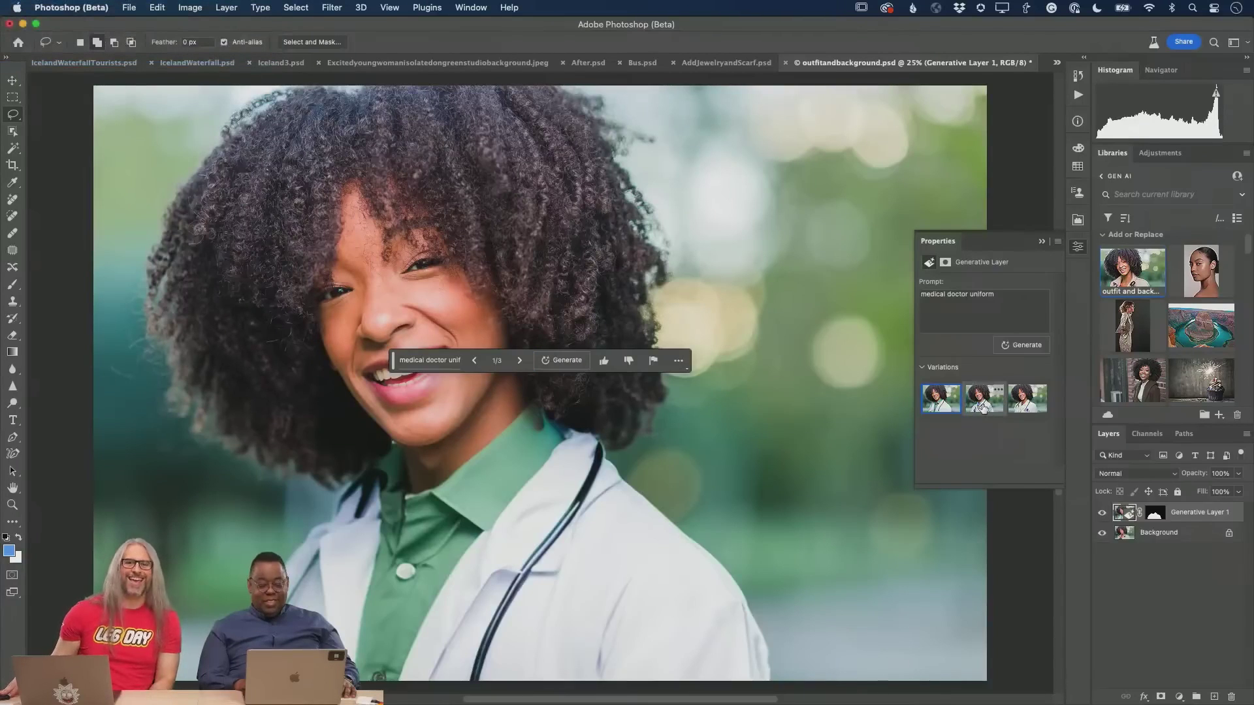
click(983, 401)
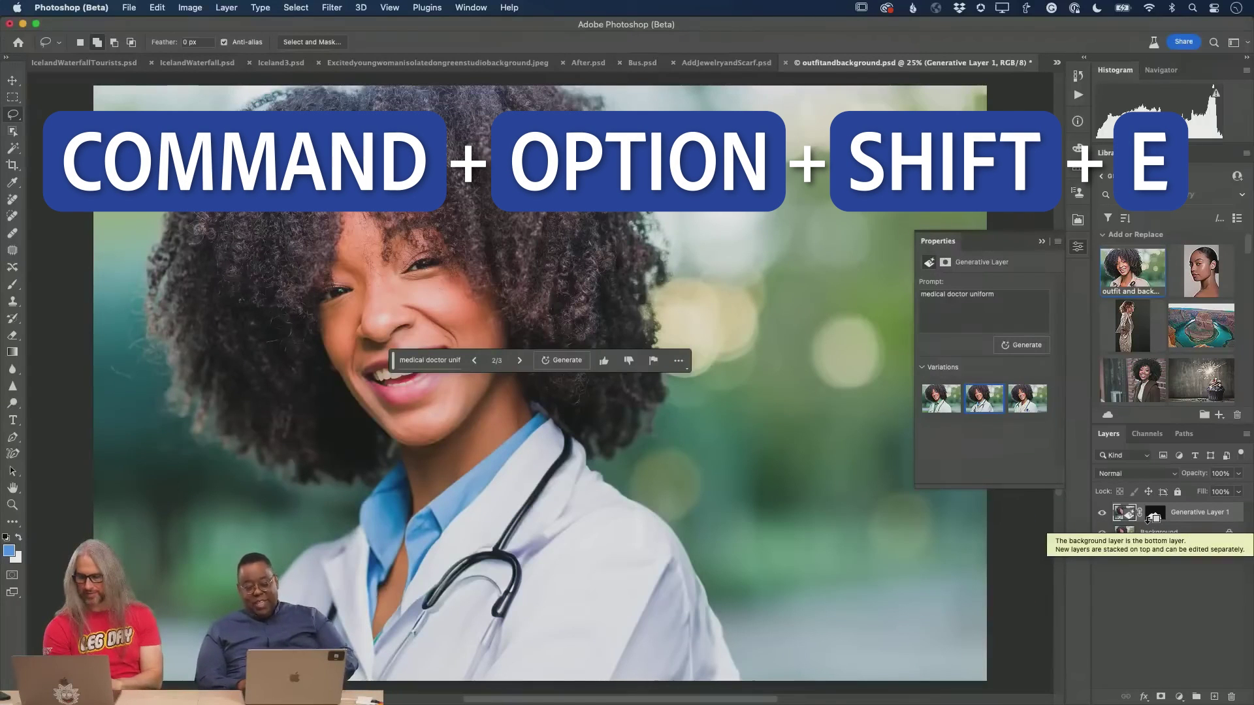
Step: Stamp visible layers to a new layer, select the subject, invert, and expand by 20 px
key(super+alt+shift+e)
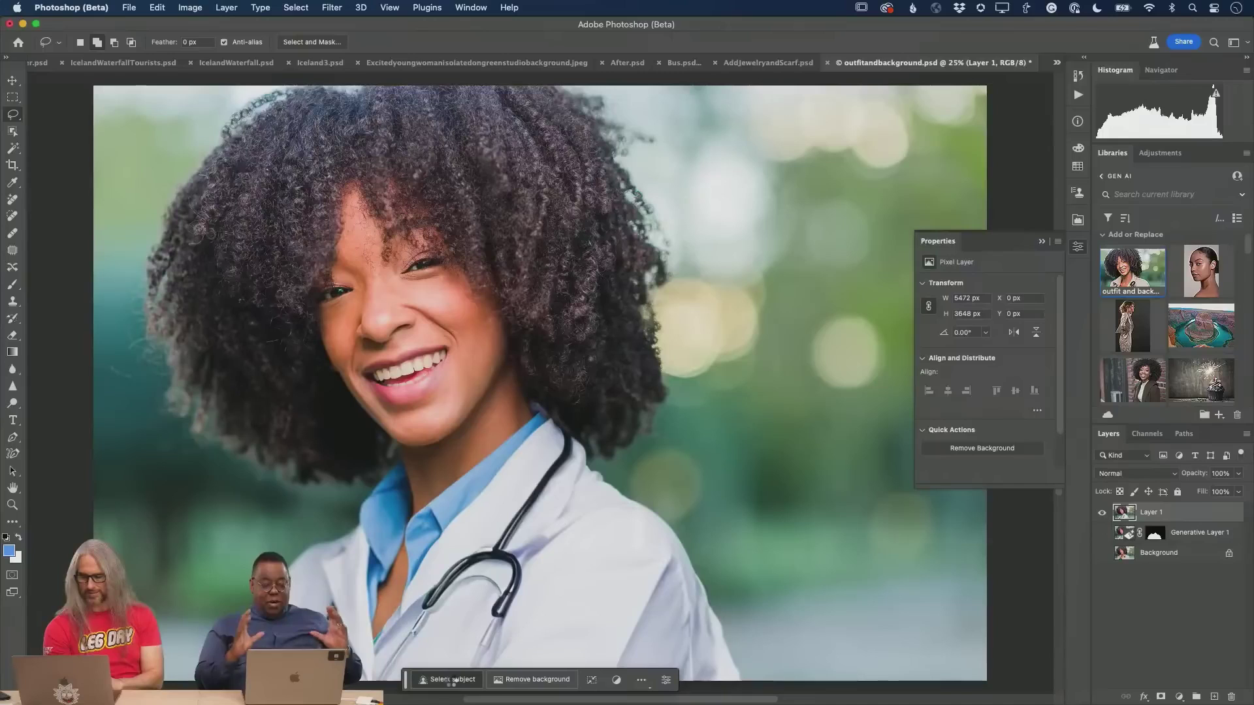
click(453, 680)
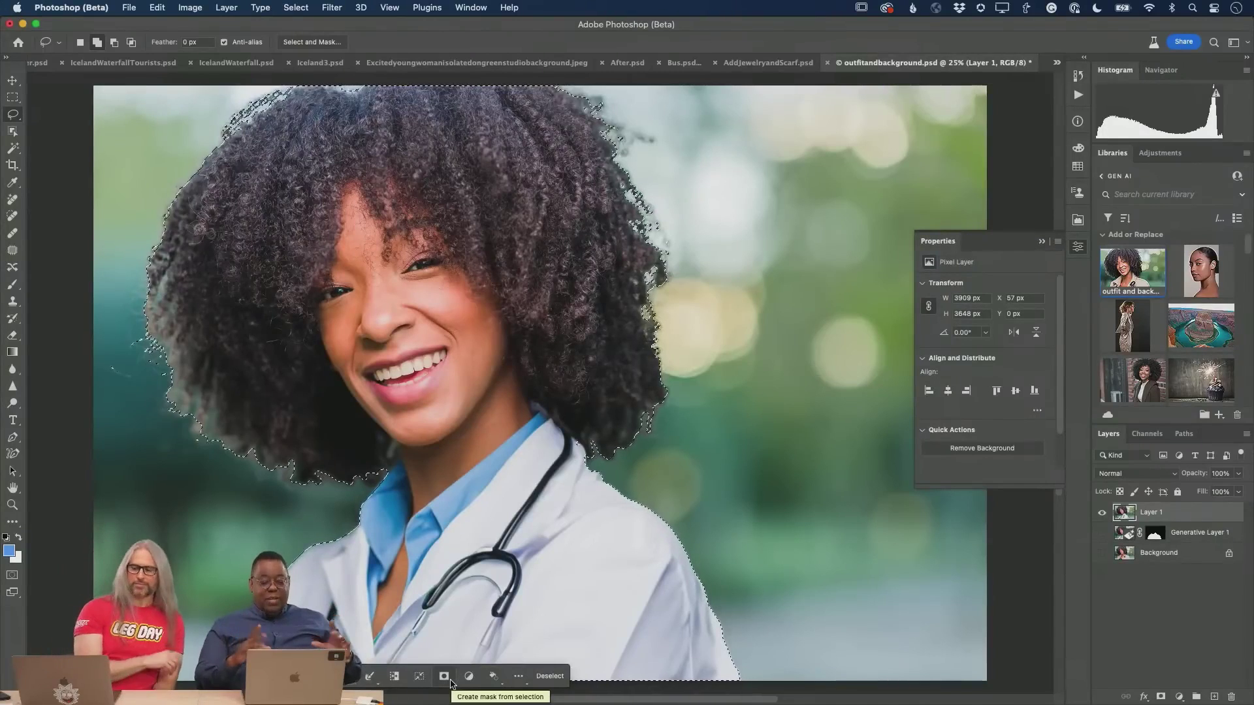
drag(286, 678, 650, 420)
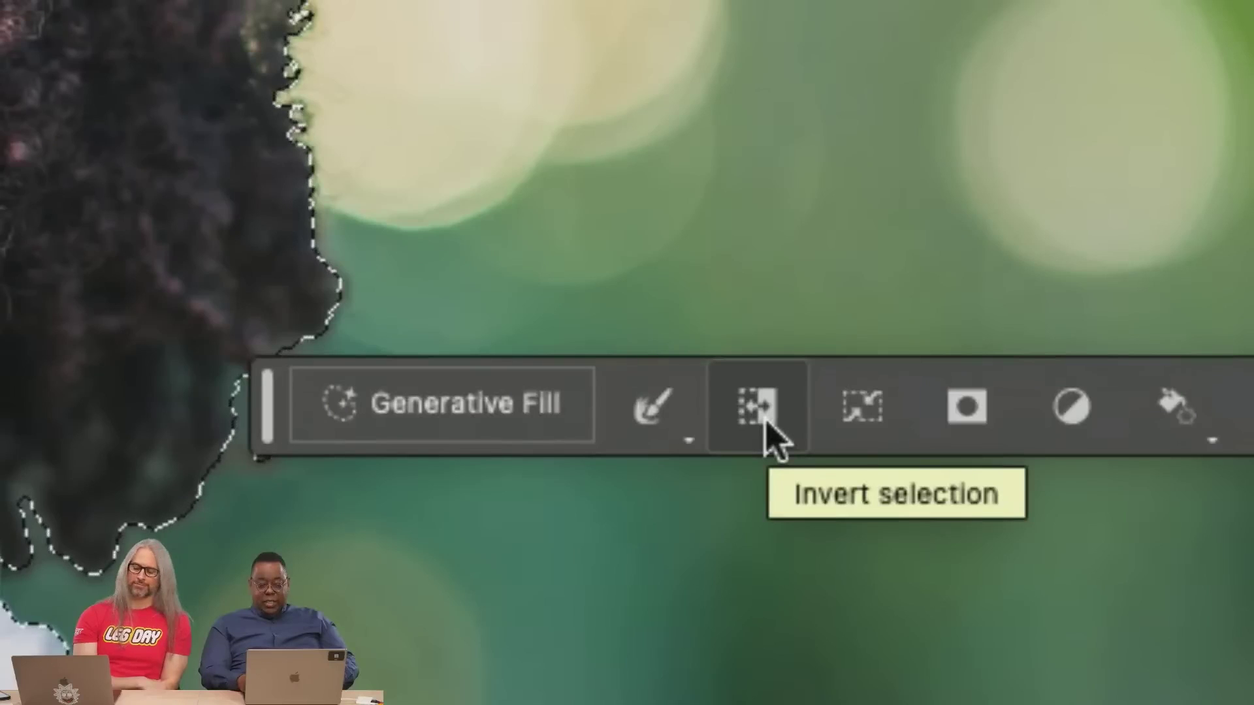
click(767, 421)
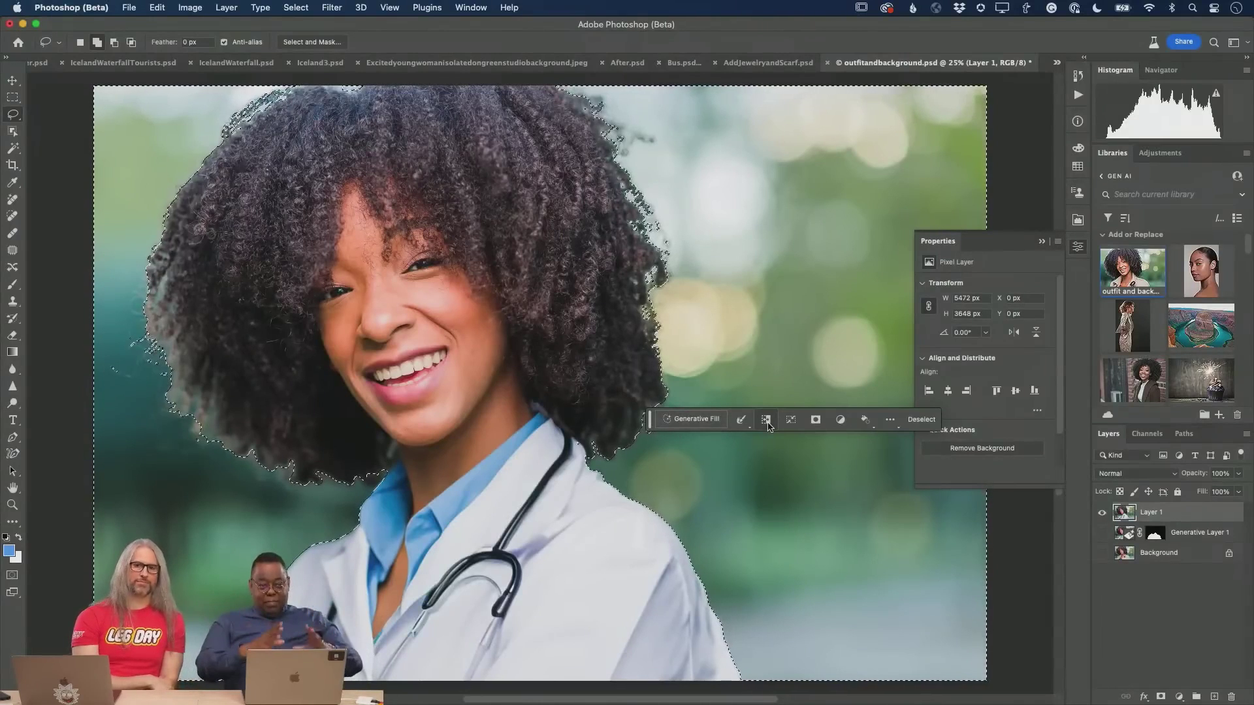
click(742, 420)
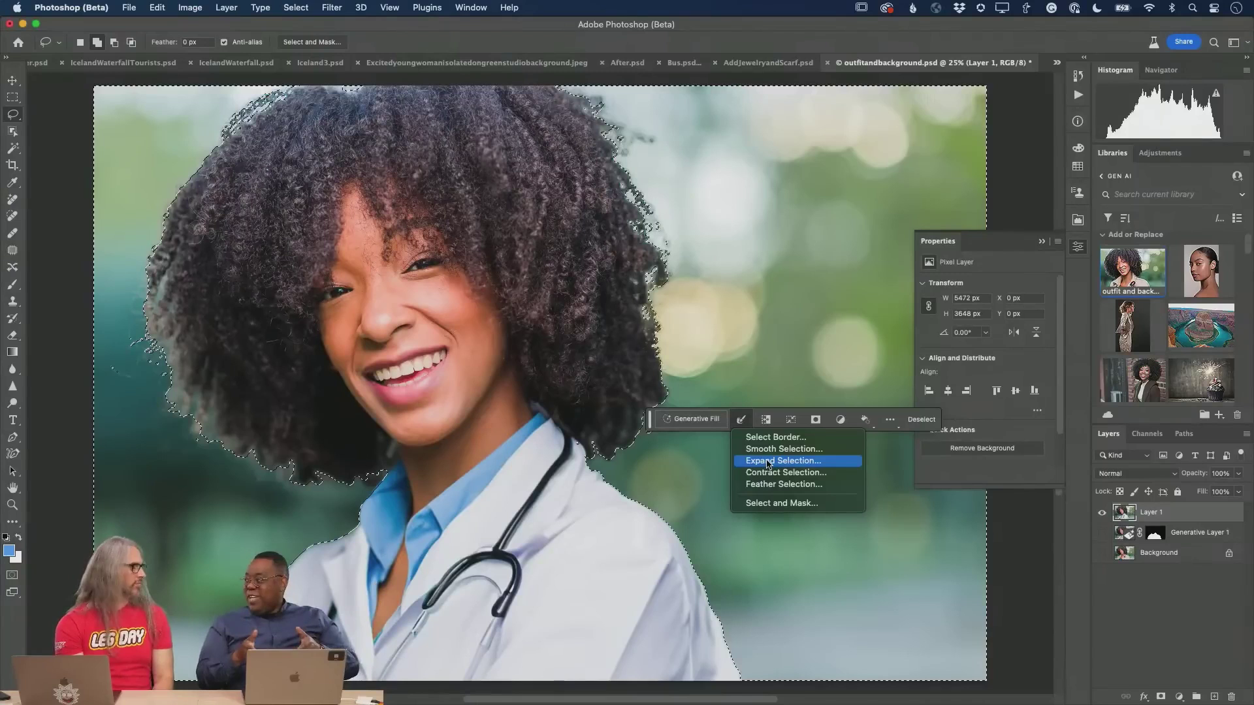
click(767, 461)
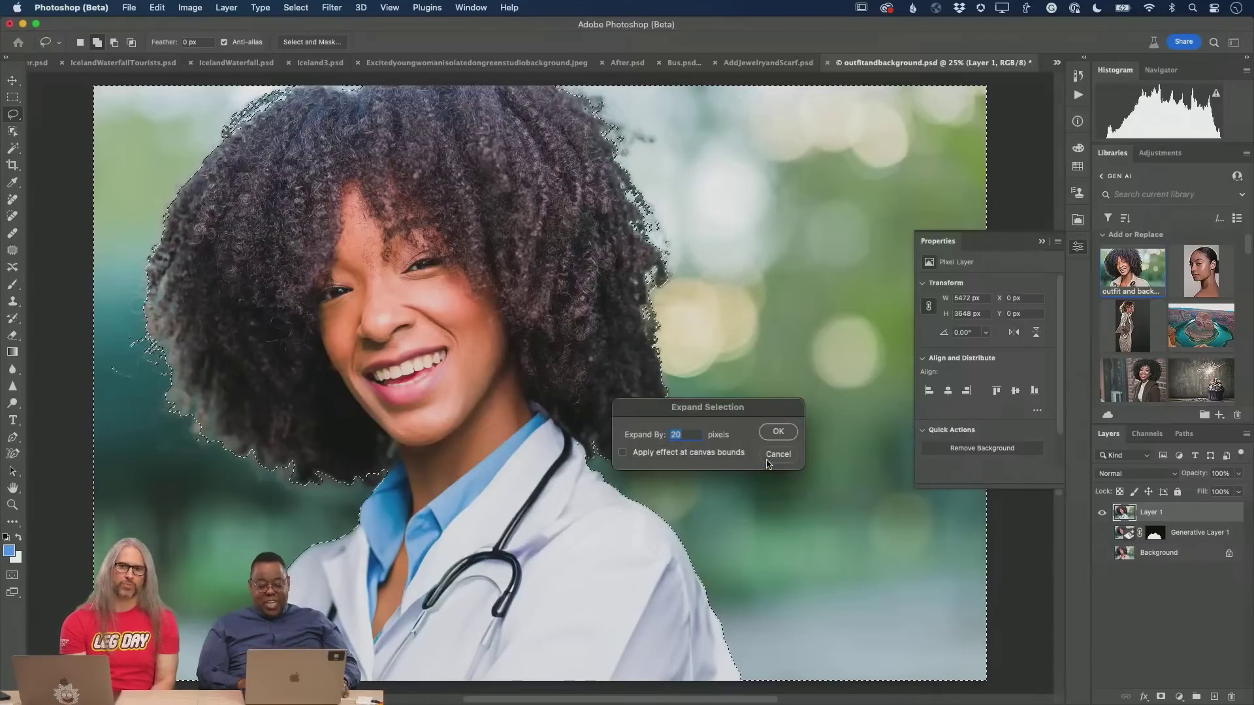
key(Return)
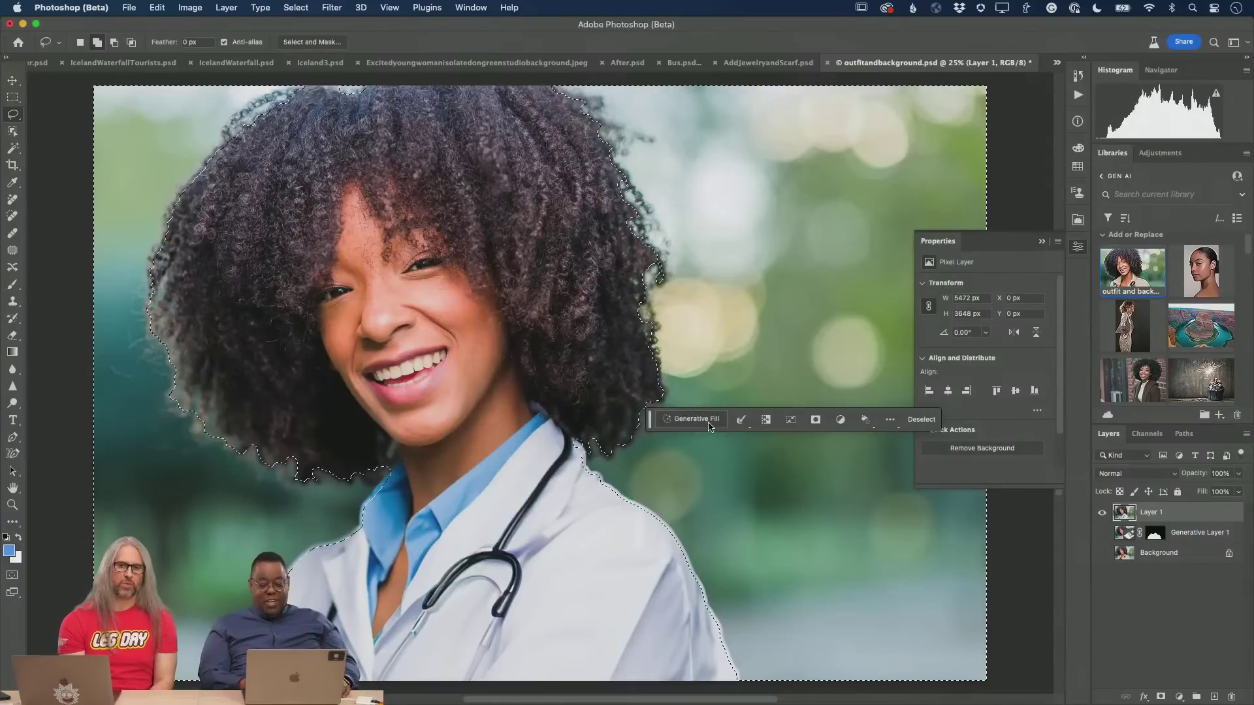
Step: Generate 'medical lab in hospital' in the background selection and show Generative Layer 2
click(692, 419)
text(medical lab in host)
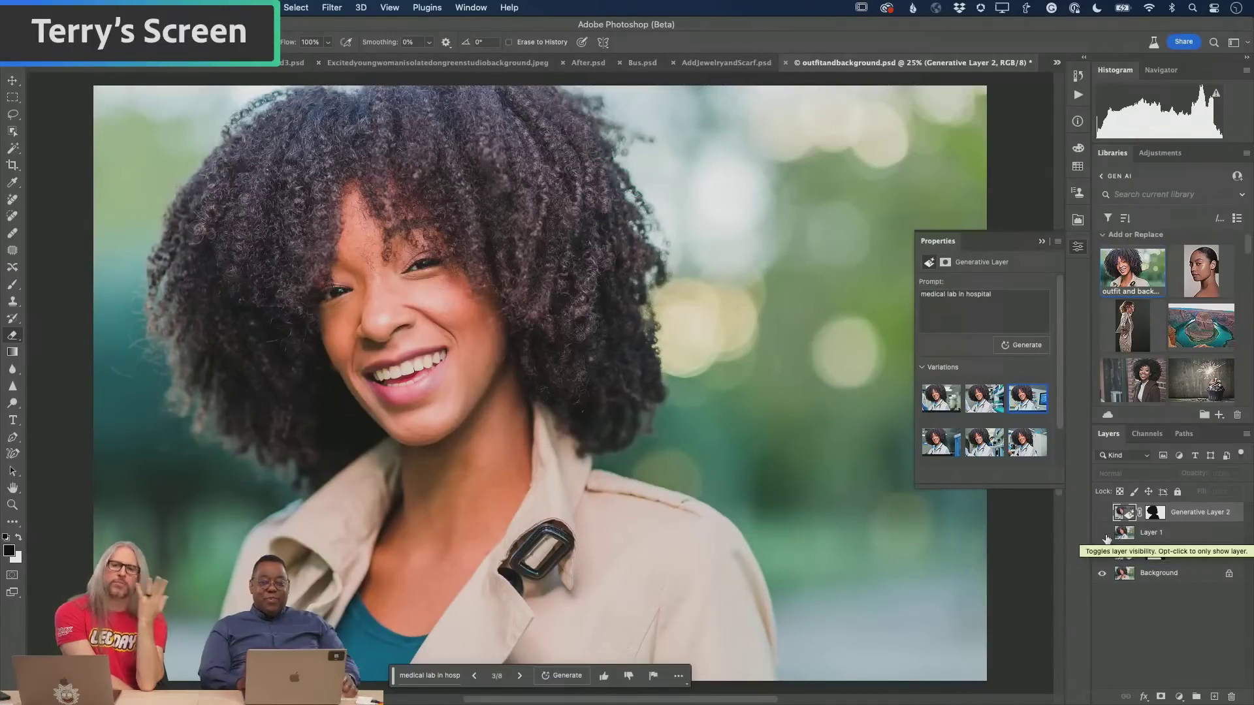
click(1103, 512)
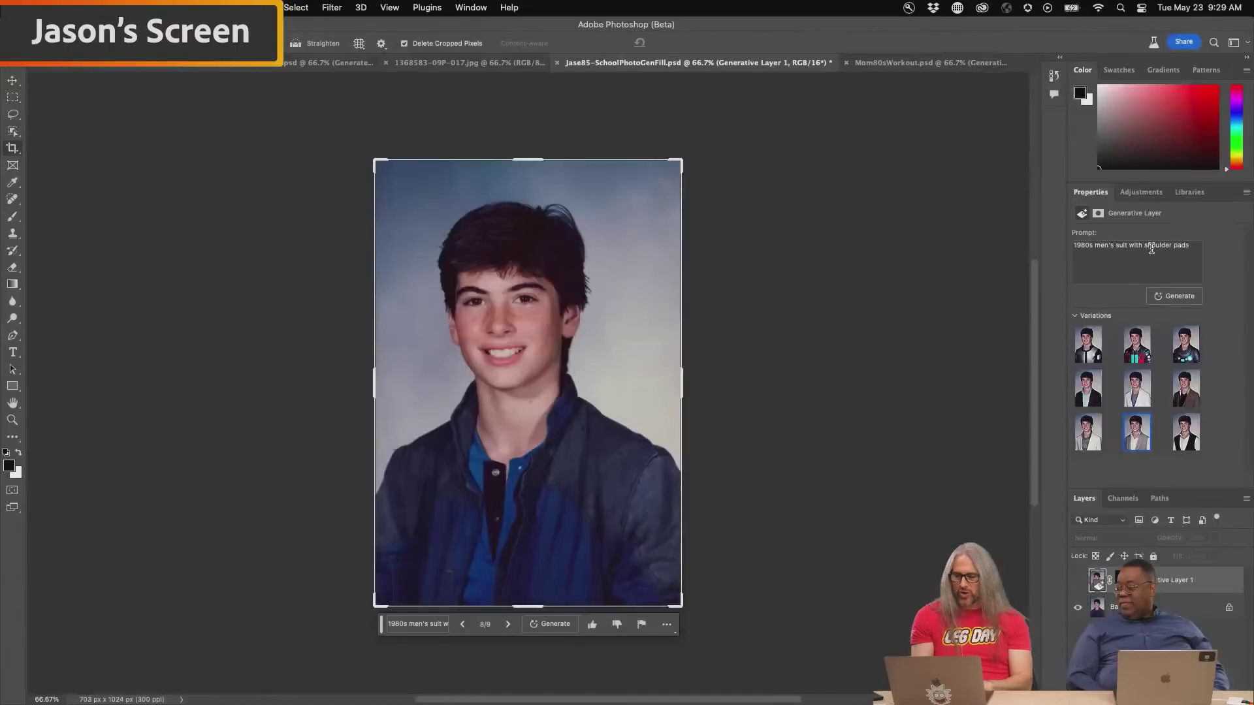
Step: Compare the white suit, red space suit and brown-jacket variations on the school portrait
click(1086, 443)
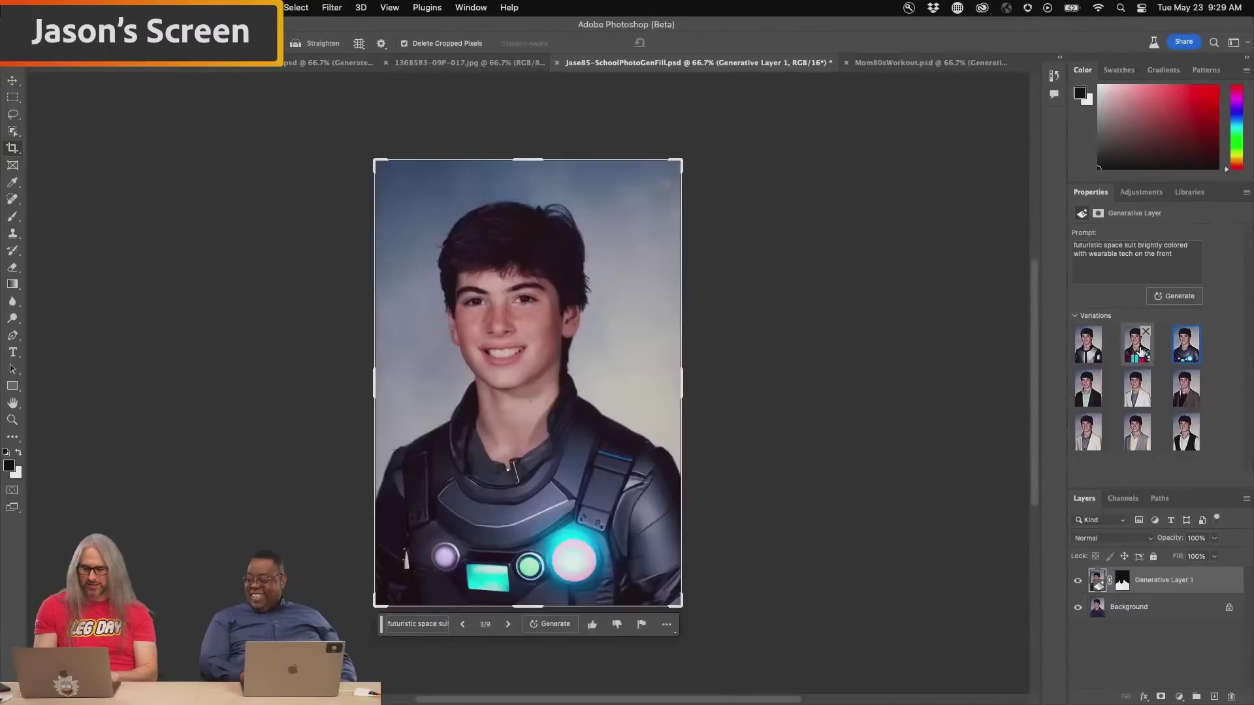
click(1137, 356)
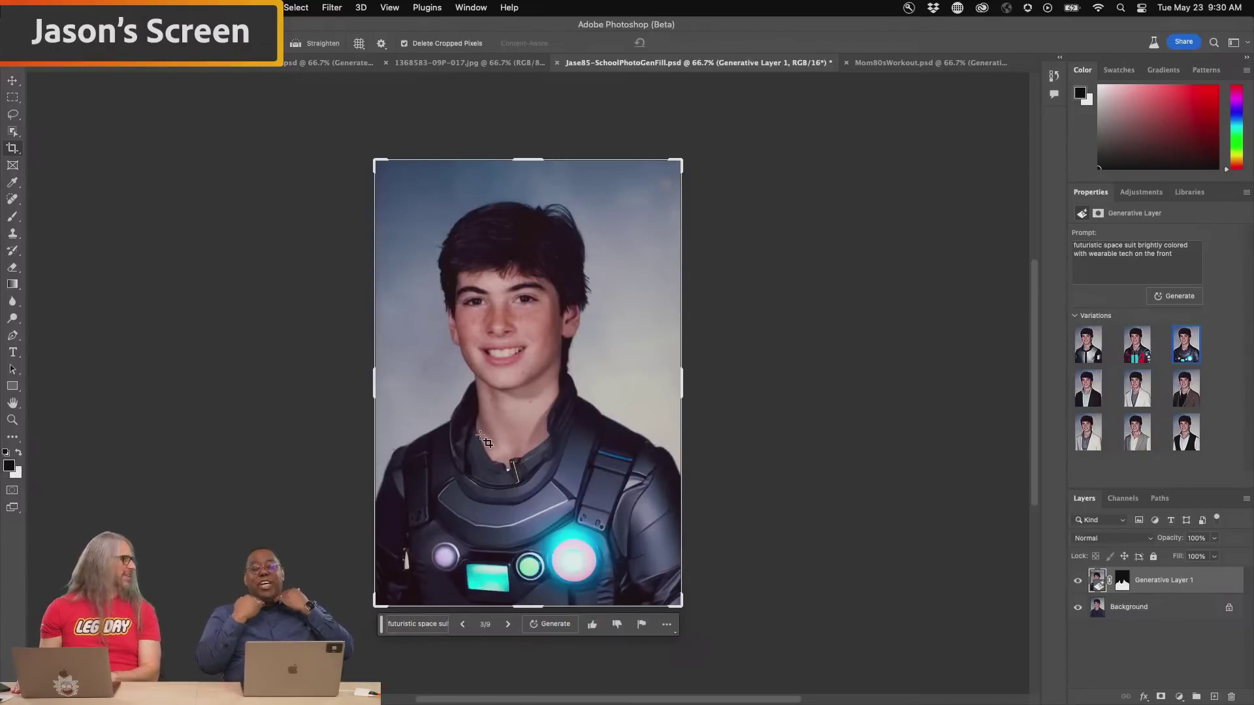
click(1189, 386)
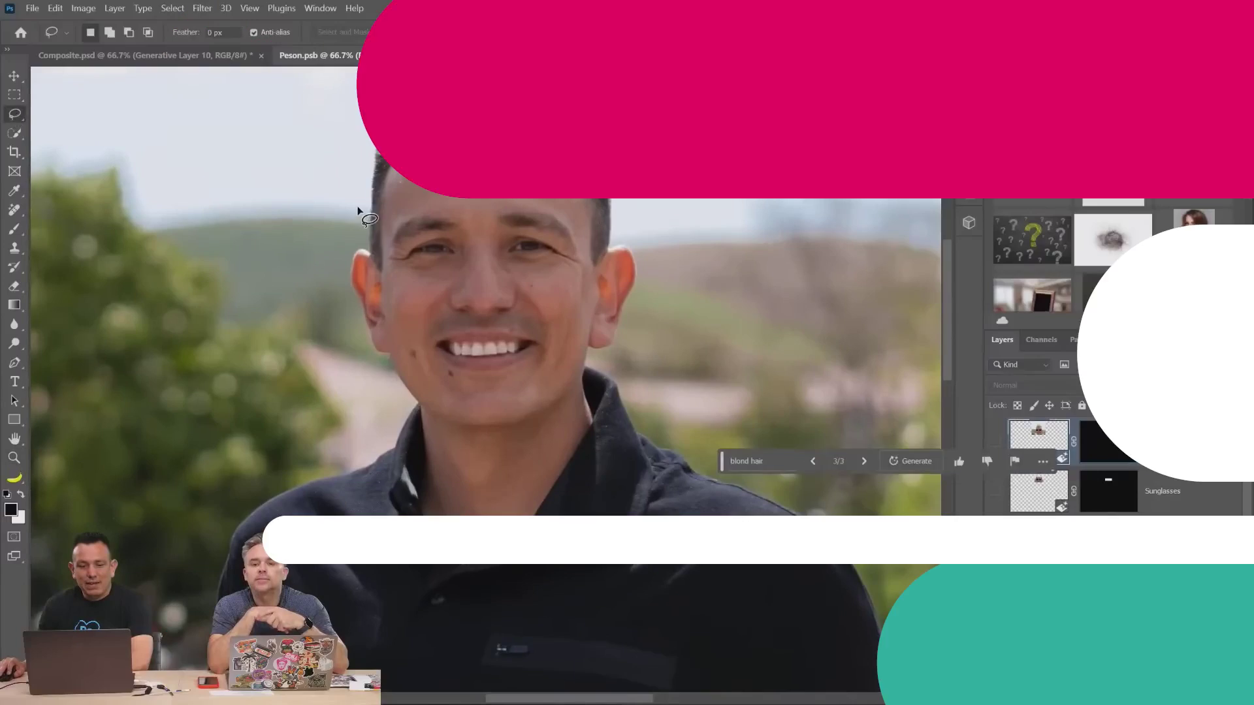
Step: Lasso the eye area, choose the clear glasses variation, and load then drop its selection
drag(358, 209, 374, 274)
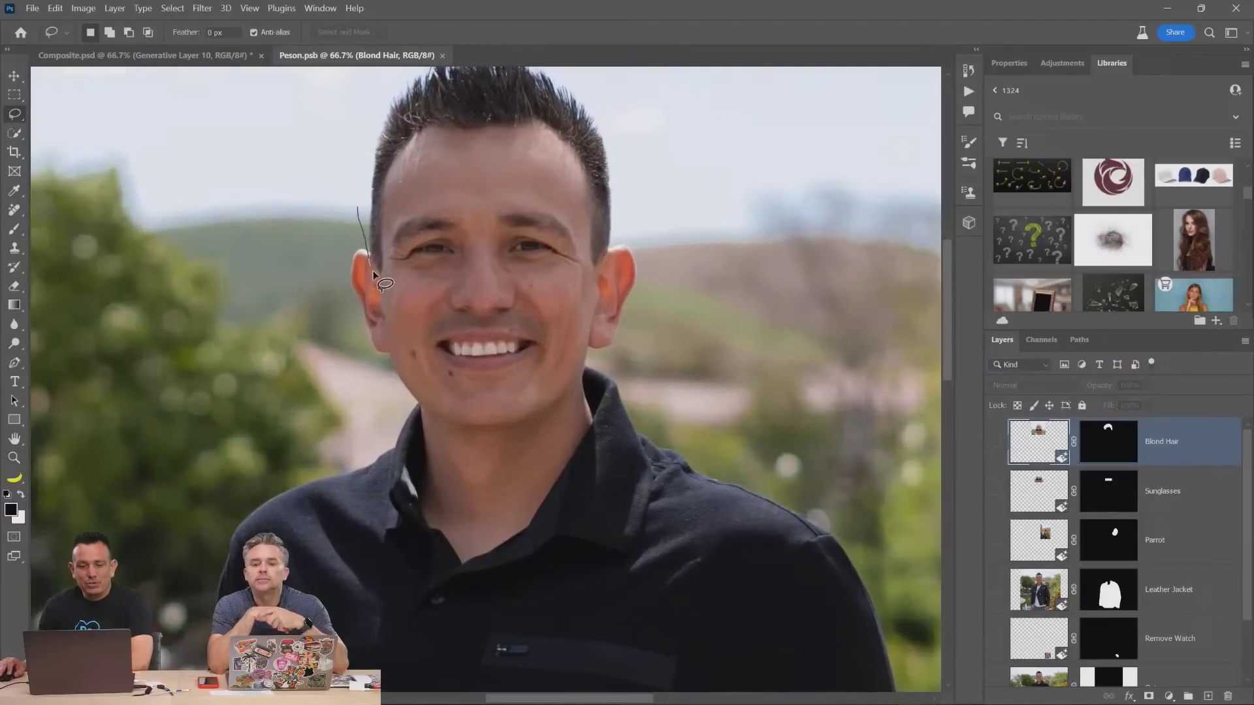
mouse_move(510, 271)
mouse_down()
mouse_move(586, 274)
mouse_move(620, 247)
mouse_move(629, 217)
mouse_move(520, 190)
mouse_up()
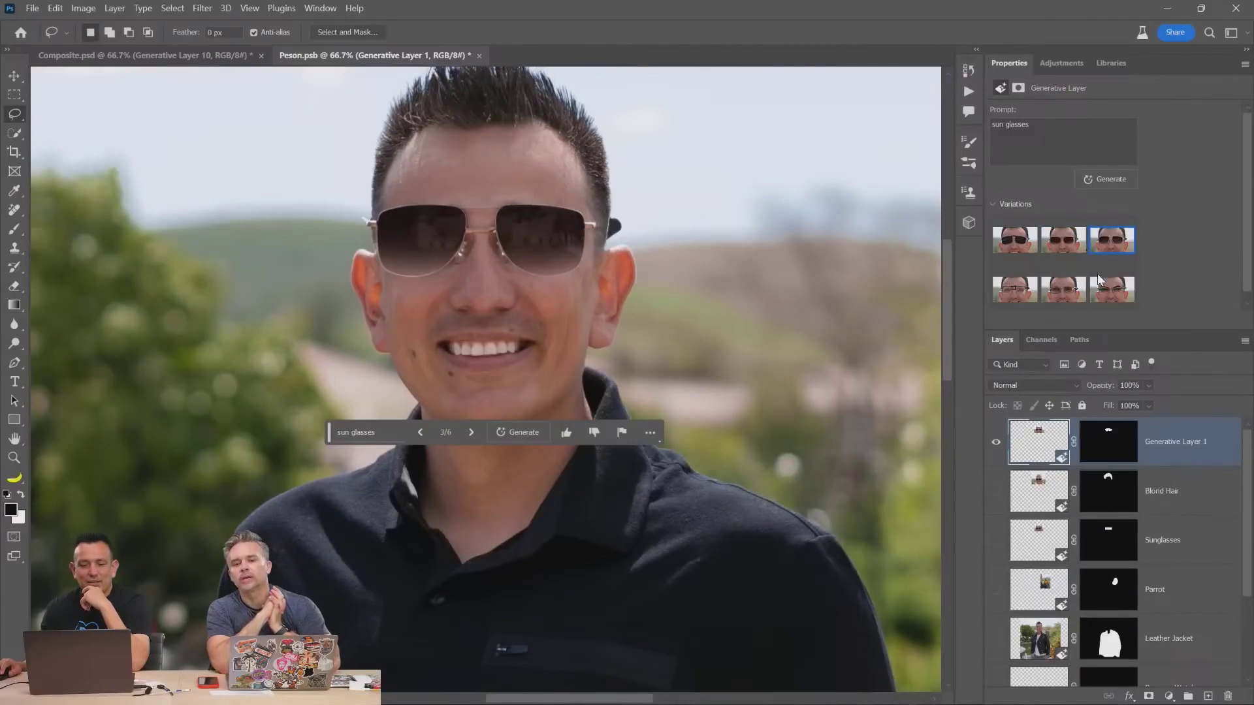
click(1014, 289)
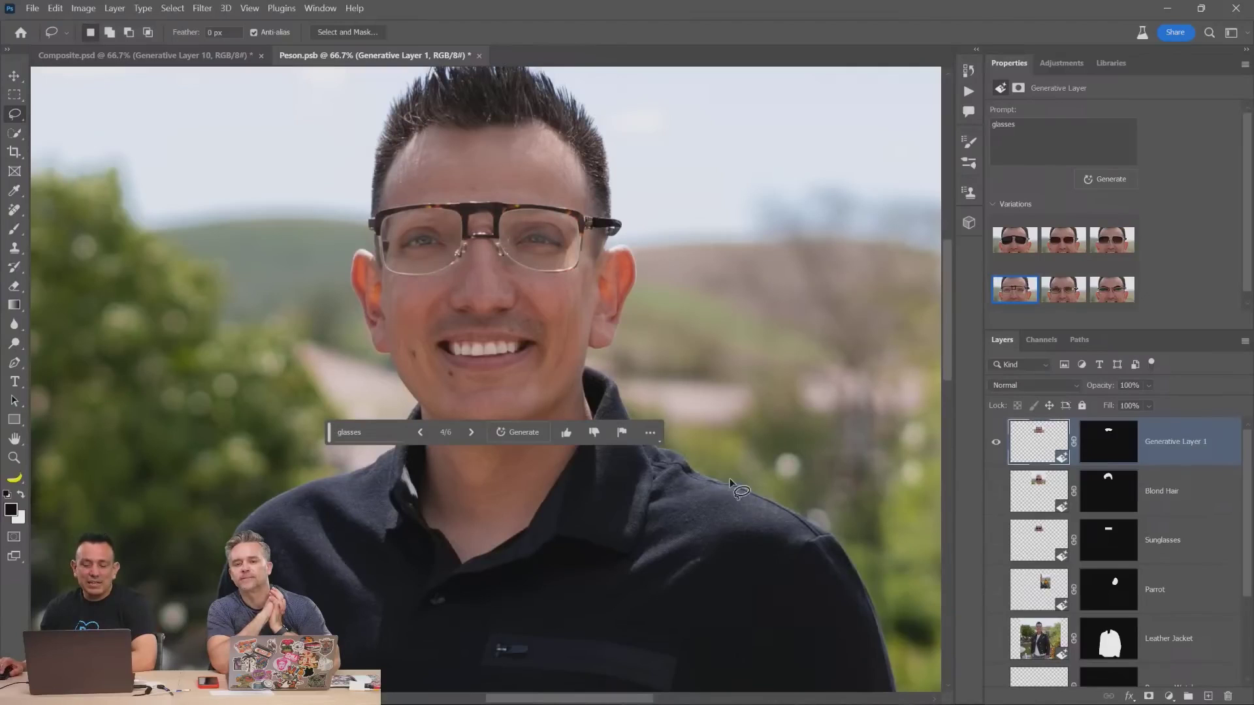
ctrl+click(1093, 451)
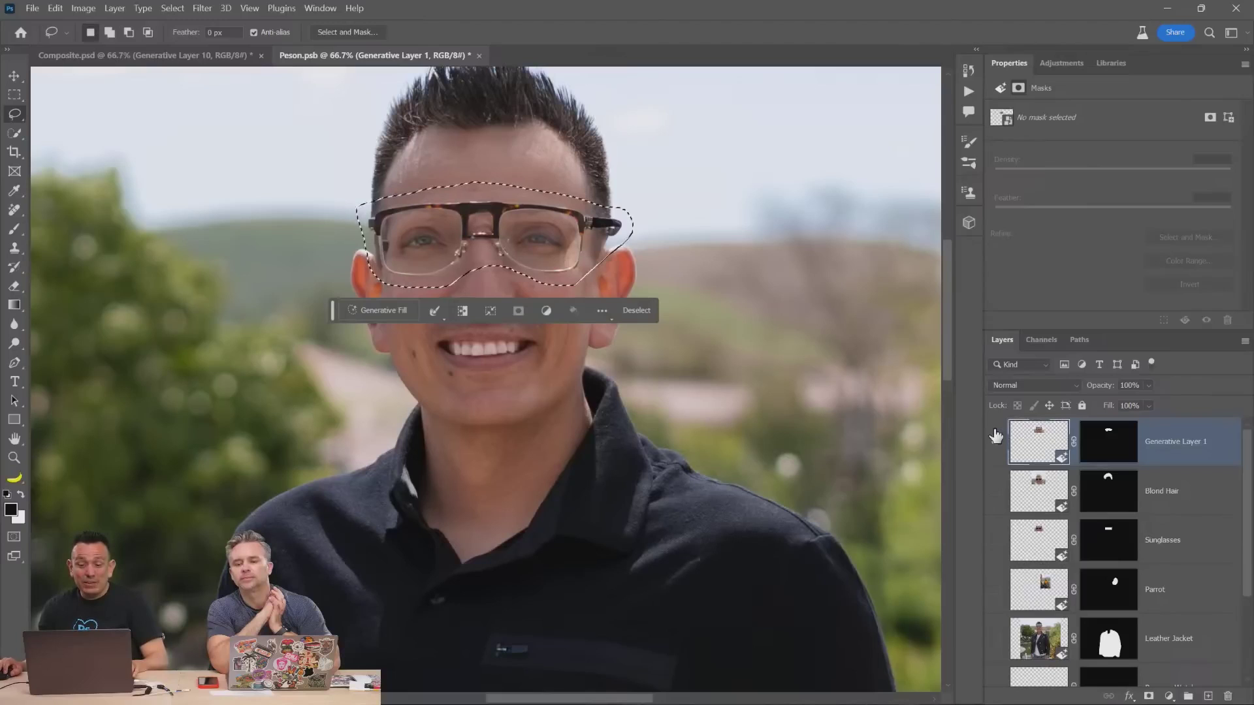
click(636, 310)
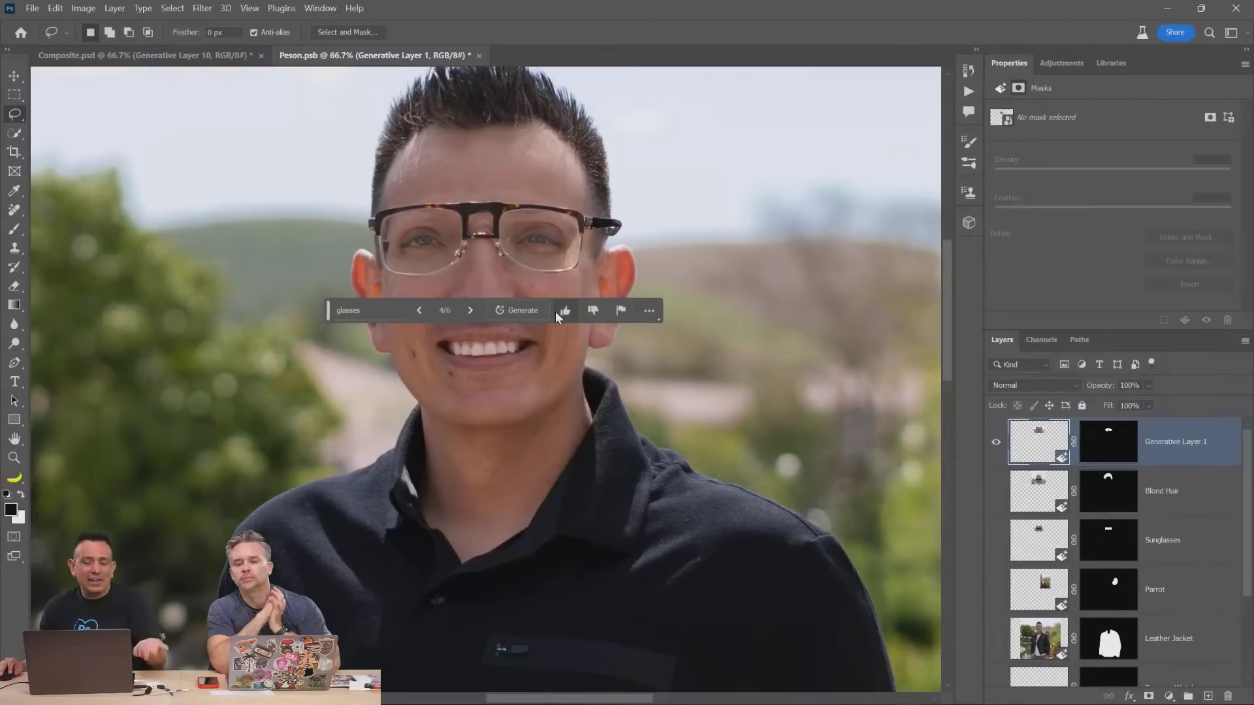
Step: Paint black on the glasses layer mask with a smaller brush and nudge the glasses down-left
click(1112, 452)
key(b)
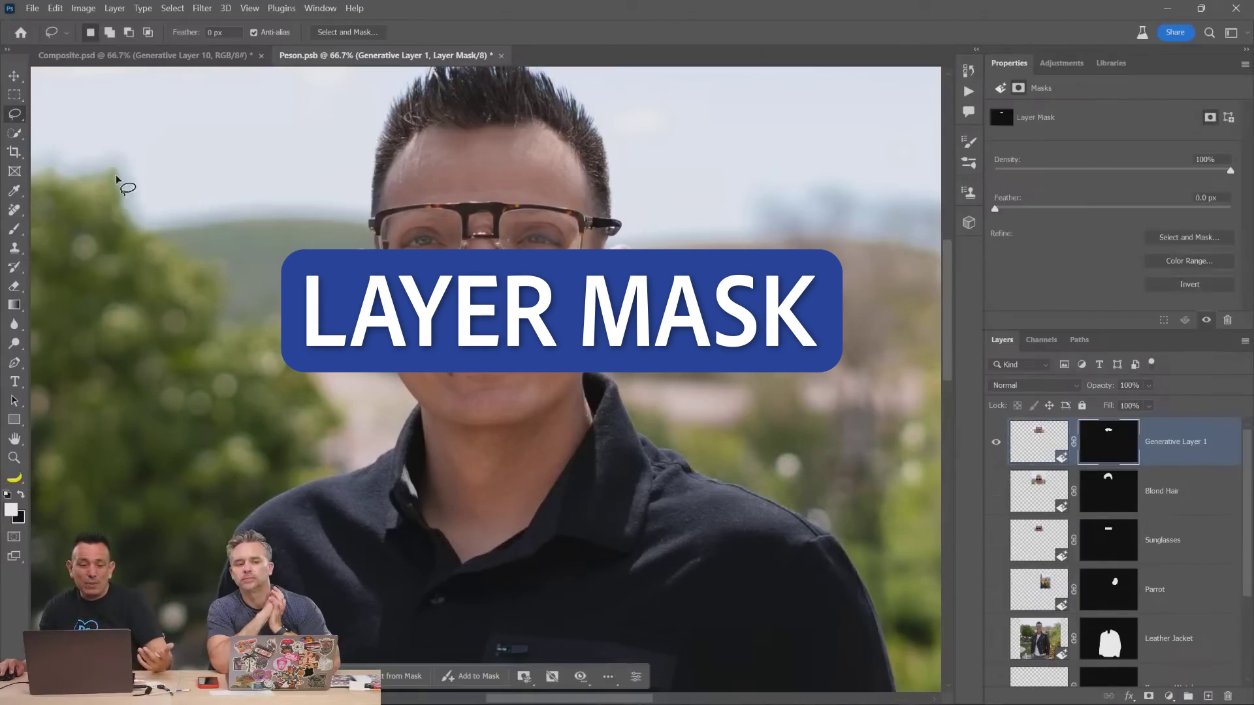
key(x)
key(bracketleft)
key(bracketleft)
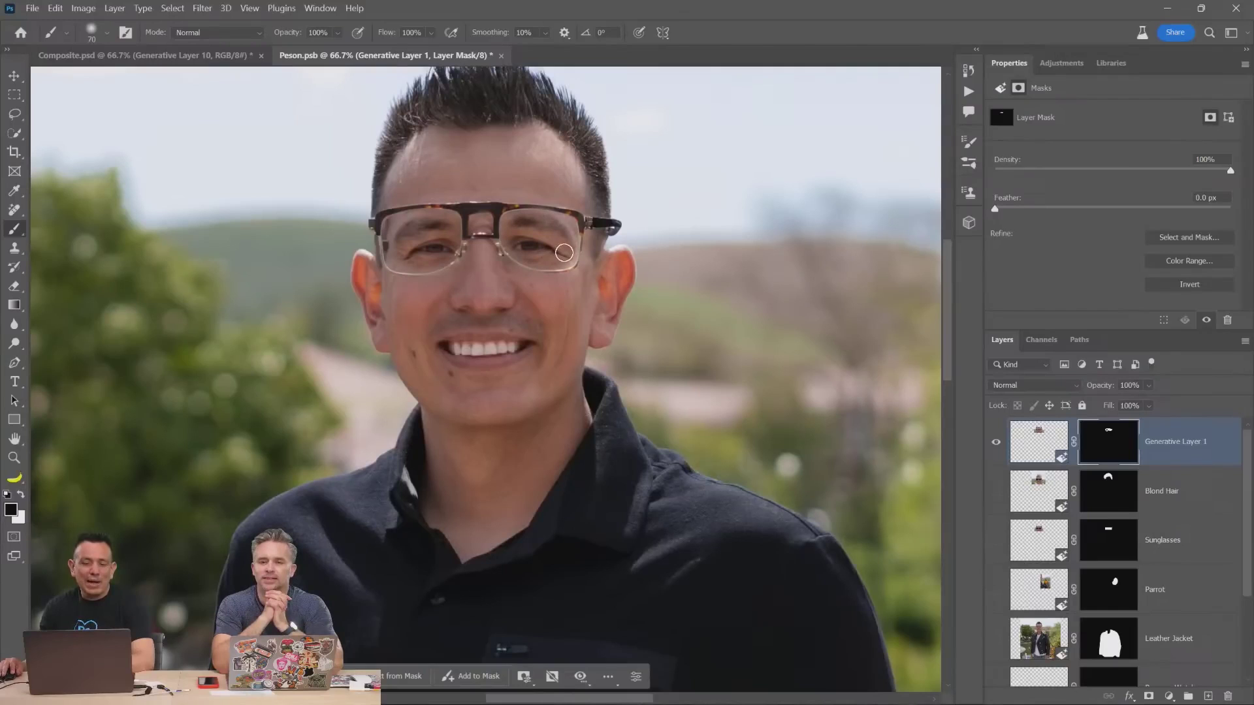
key(v)
key(shift+Down)
key(shift+Down)
key(shift+Left)
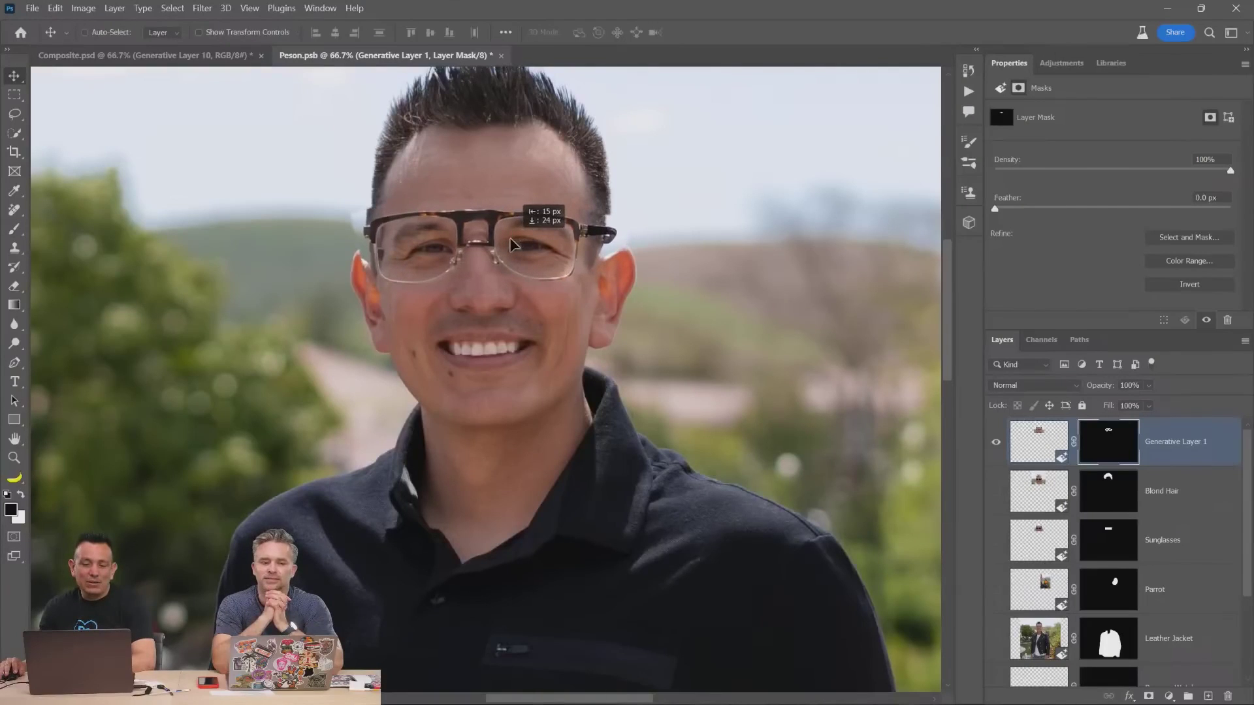
click(15, 231)
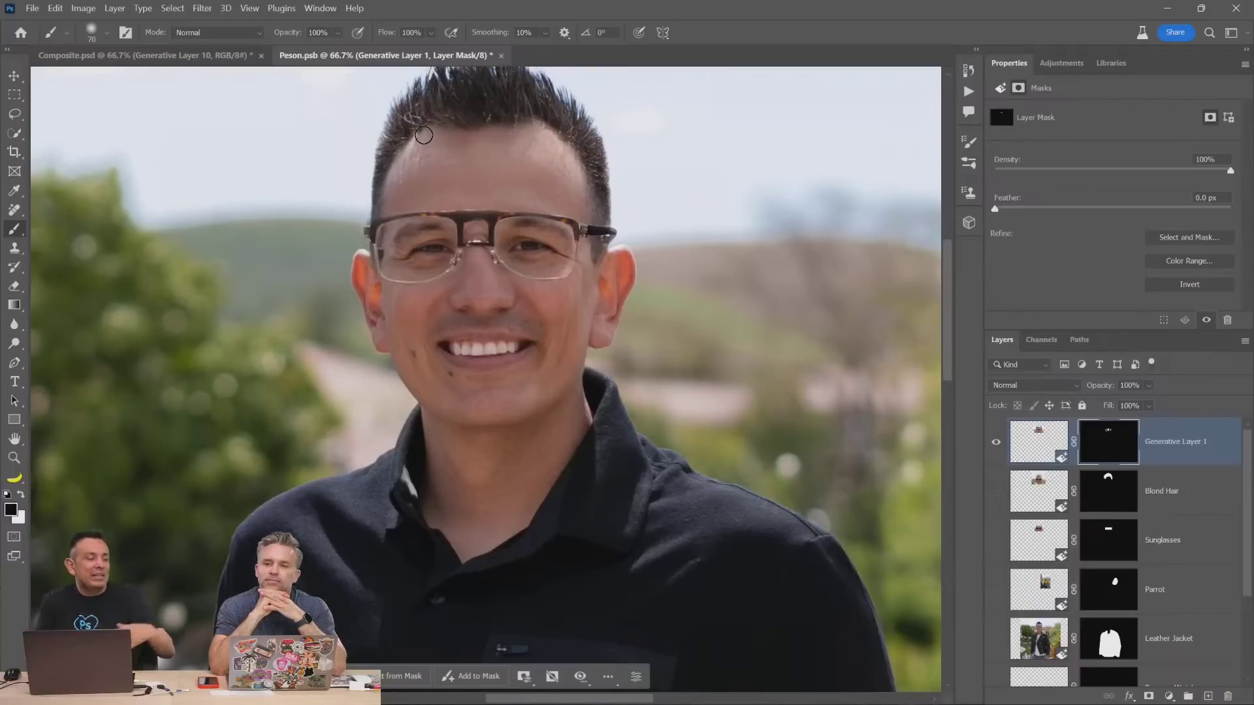
Step: Lasso the man's hair to generate blond spiky hair, then fit the image on screen
key(l)
key(ctrl+minus)
drag(591, 302, 391, 312)
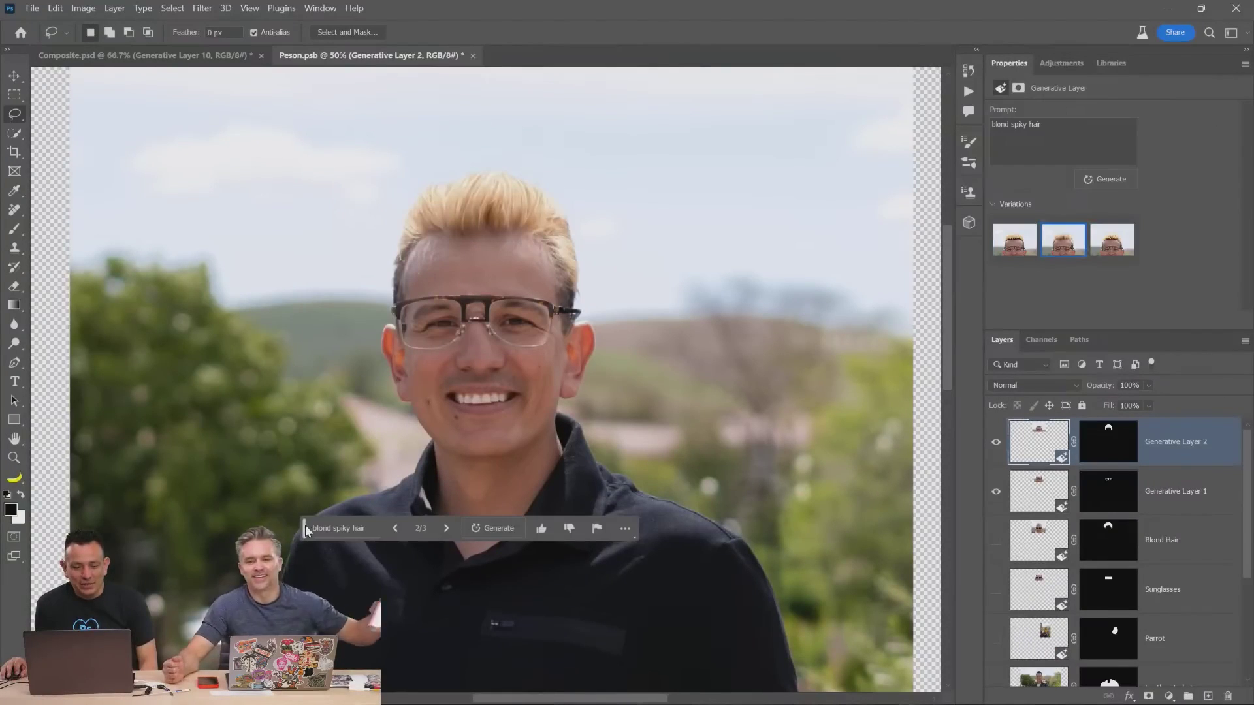
drag(307, 529, 321, 610)
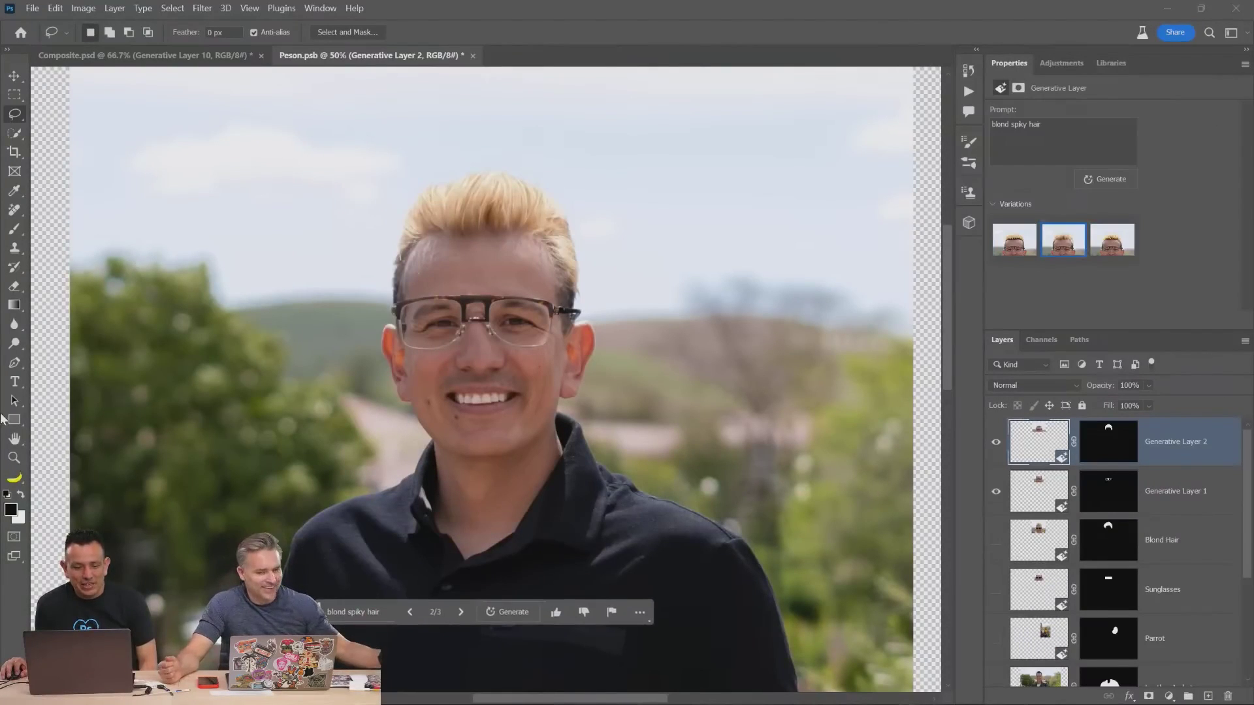
key(z)
key(ctrl+1)
right_click(484, 360)
click(490, 370)
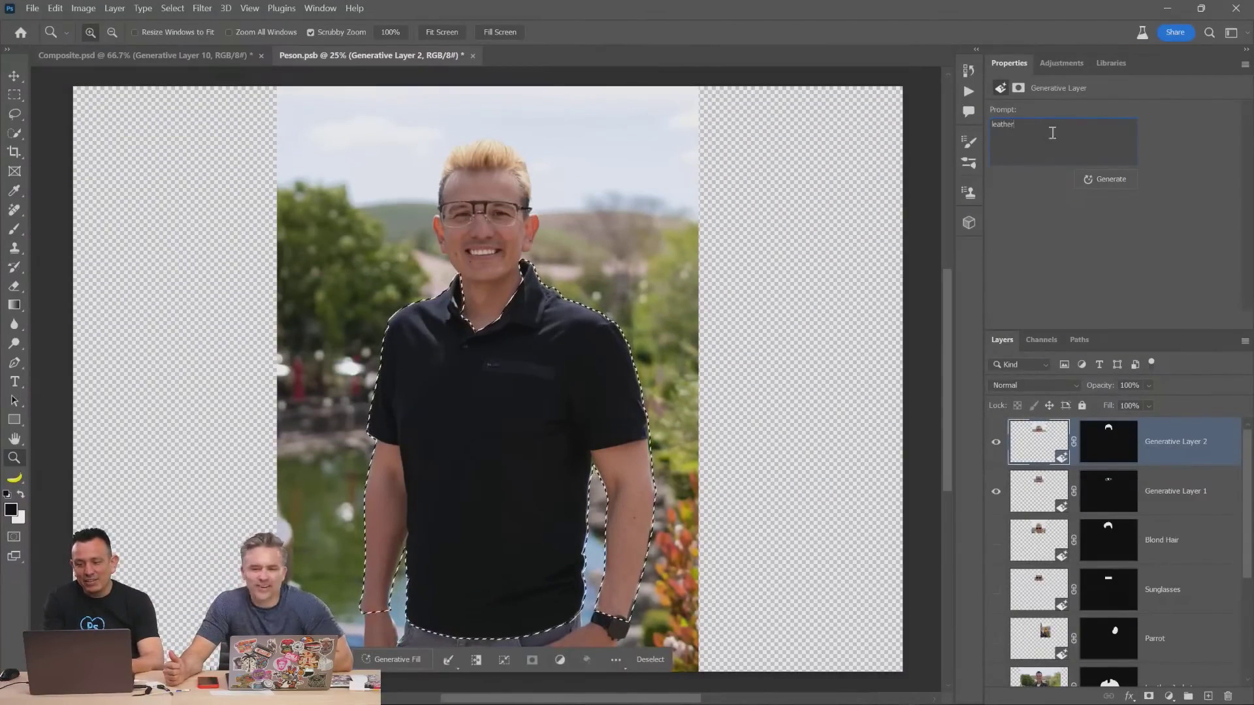
Step: Generate a leather jacket over the shirt, then marquee the empty left strip of the canvas
text(her jacket)
click(1105, 179)
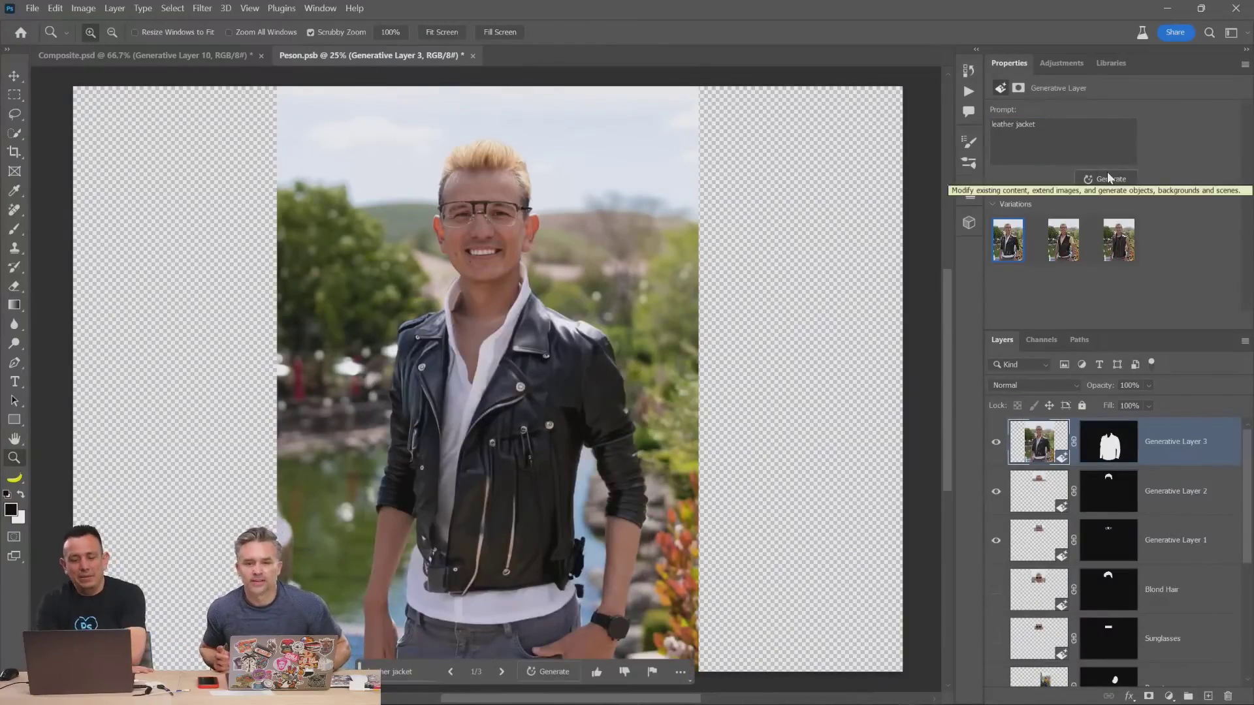
key(m)
key(ctrl+minus)
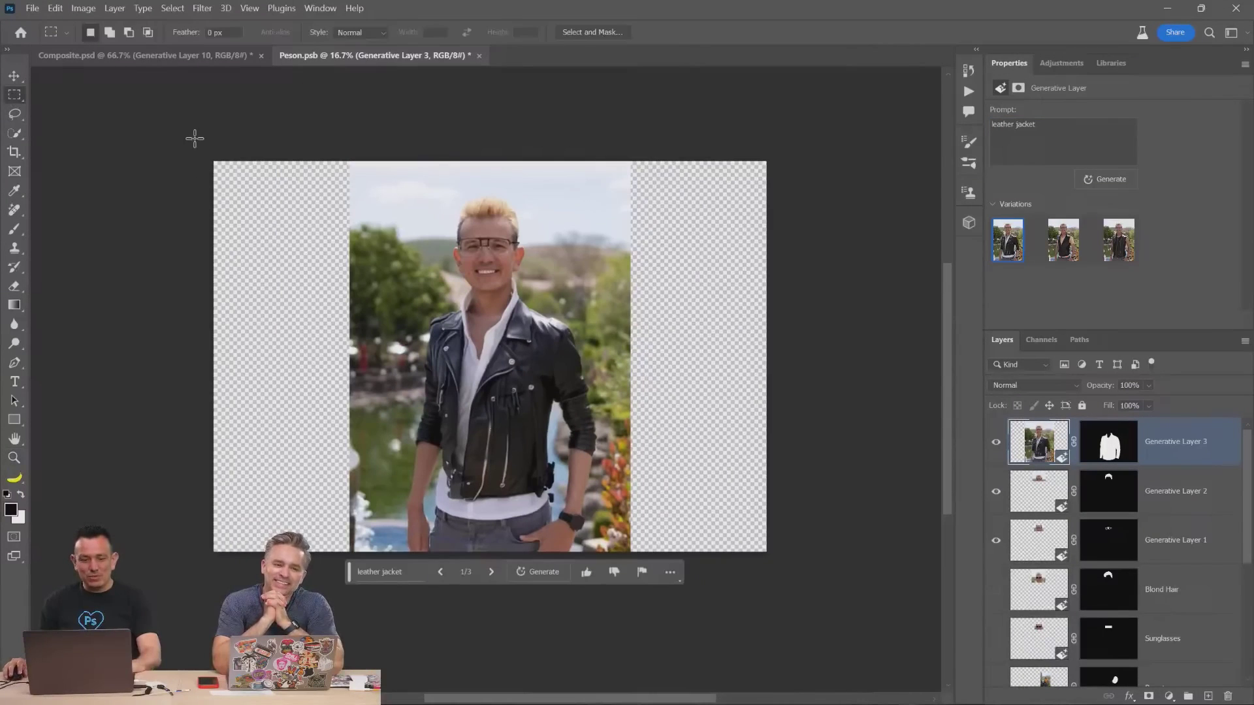
drag(194, 138, 354, 568)
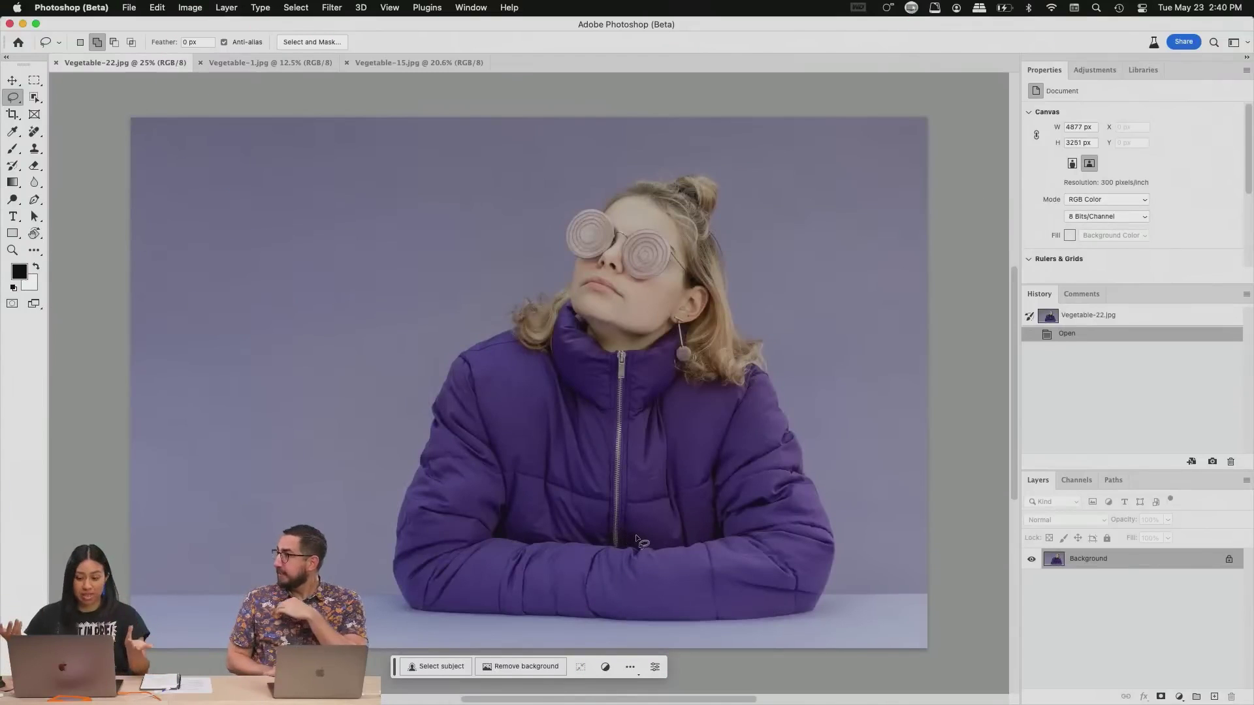
Step: Lasso the puffer jacket, generate a purple blazer, and choose the second variation
drag(572, 294, 546, 630)
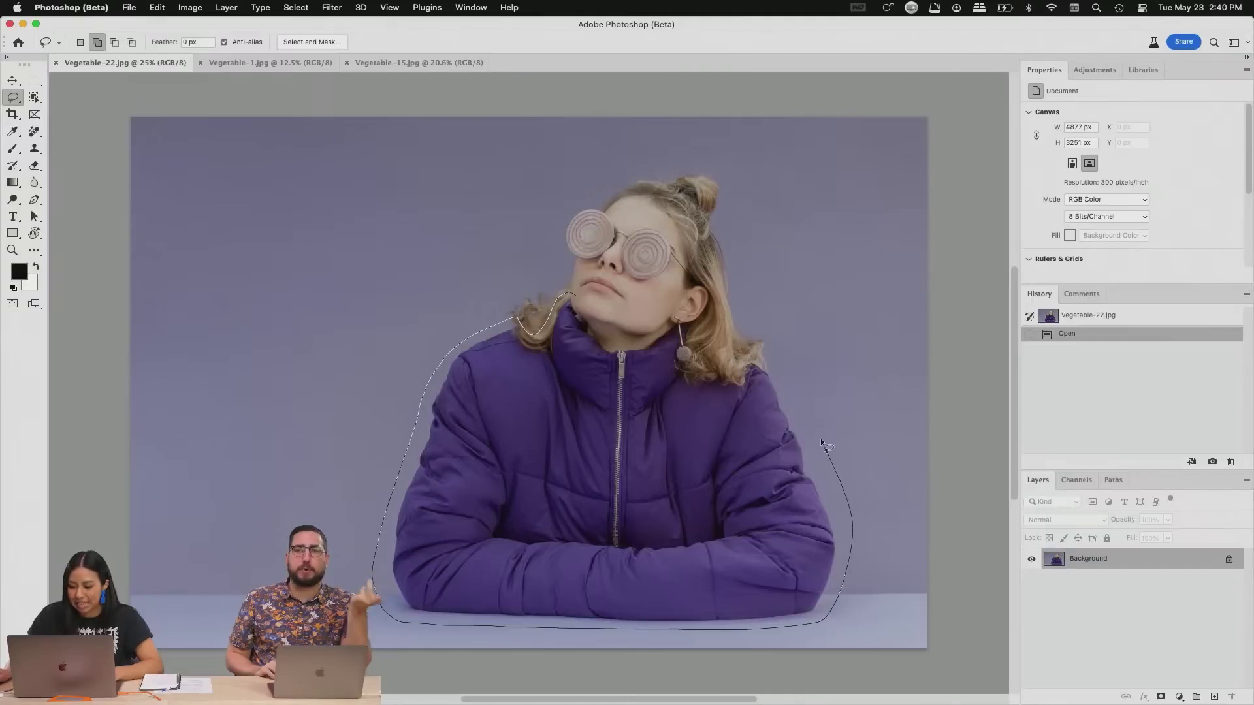
drag(763, 362, 569, 295)
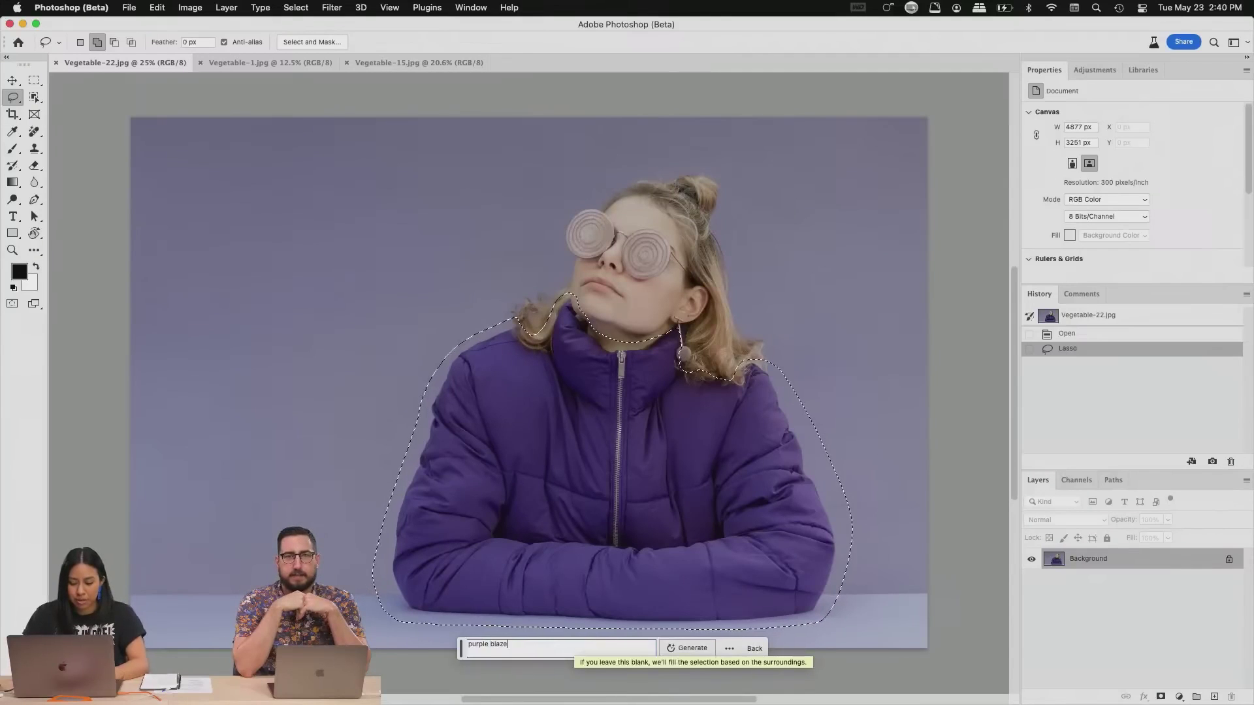
click(687, 649)
click(1091, 222)
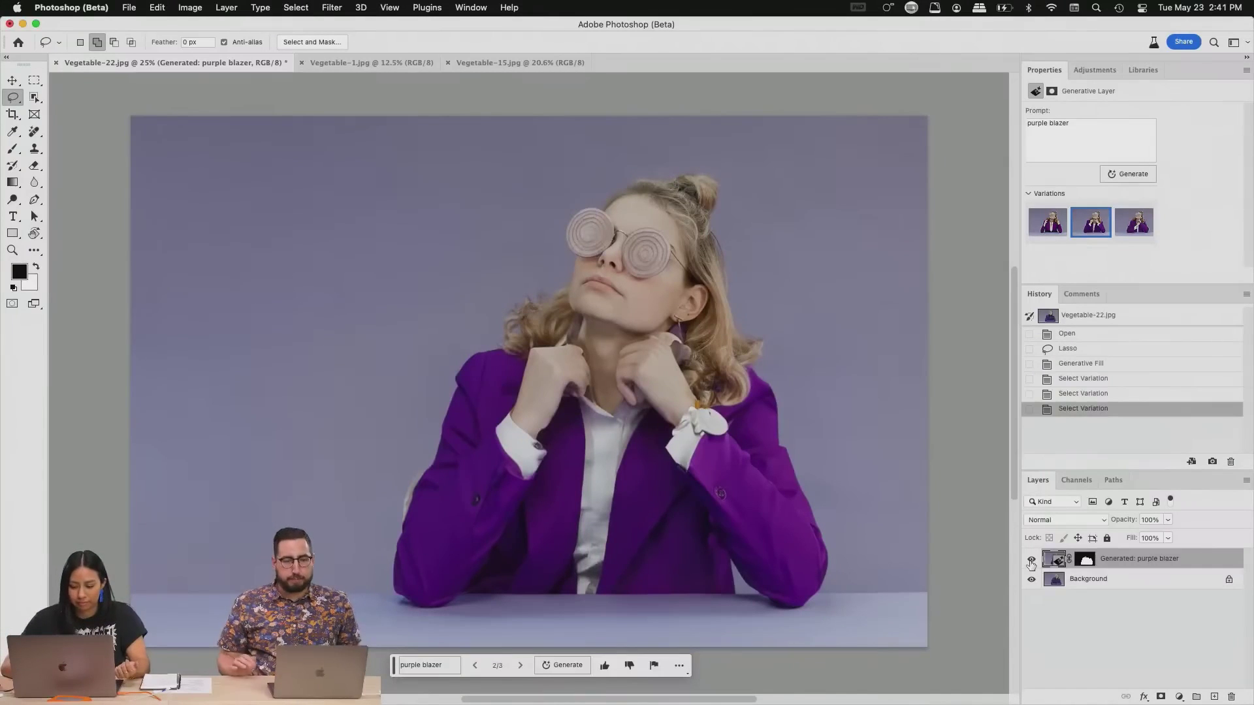
click(1088, 147)
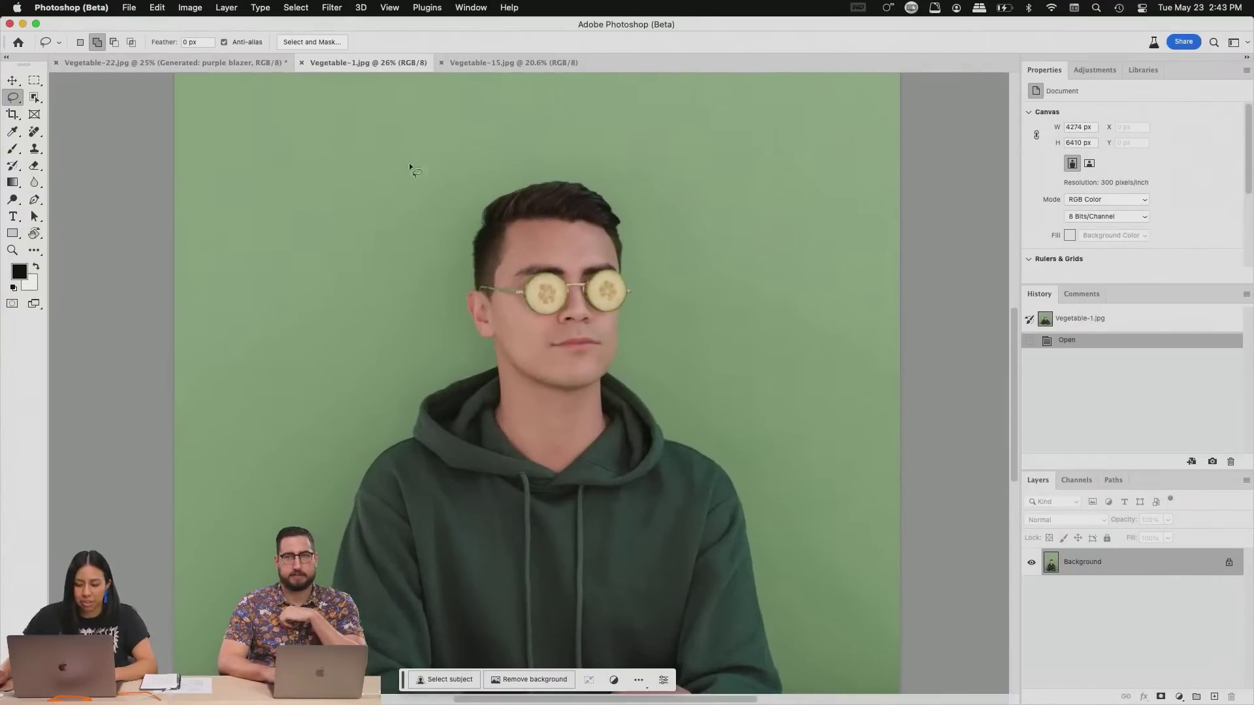
Step: Replace the cucumber glasses with generated 'green sunglasses', choosing the third variation
mouse_move(522, 290)
mouse_down()
mouse_move(480, 293)
mouse_move(520, 298)
mouse_move(545, 320)
mouse_move(565, 309)
mouse_move(552, 271)
mouse_move(522, 292)
mouse_up()
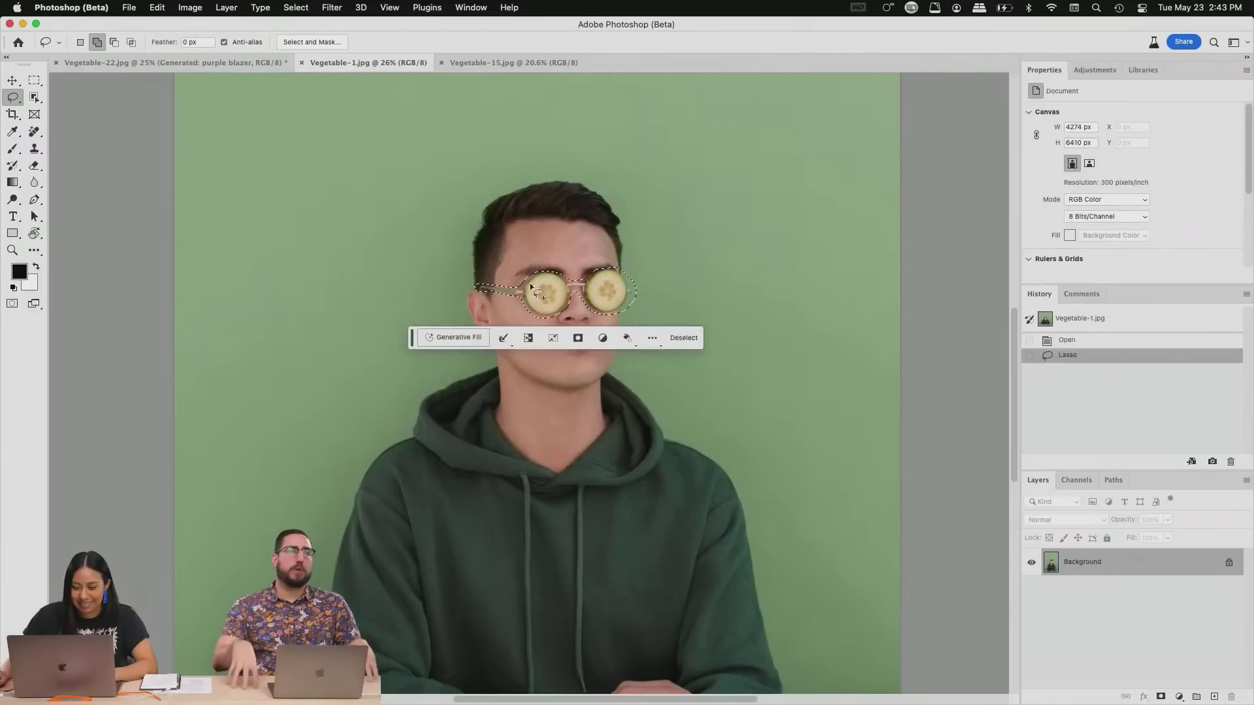
click(455, 338)
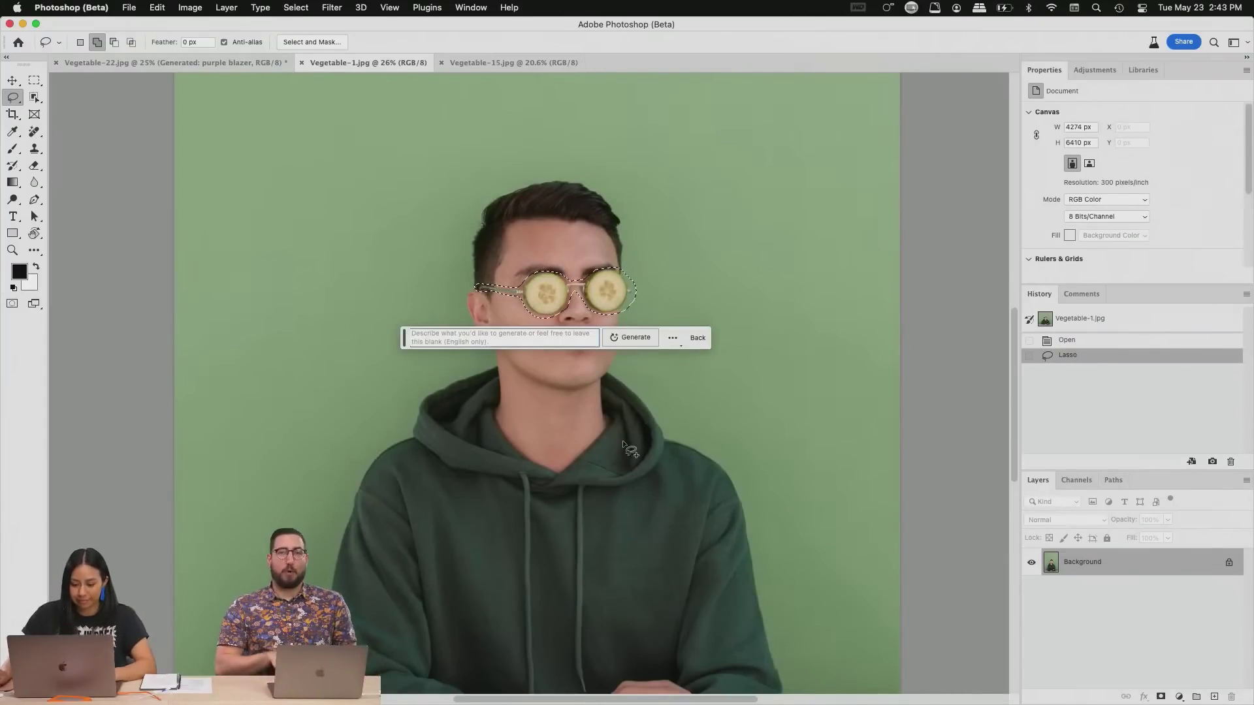
text(green sunglasses)
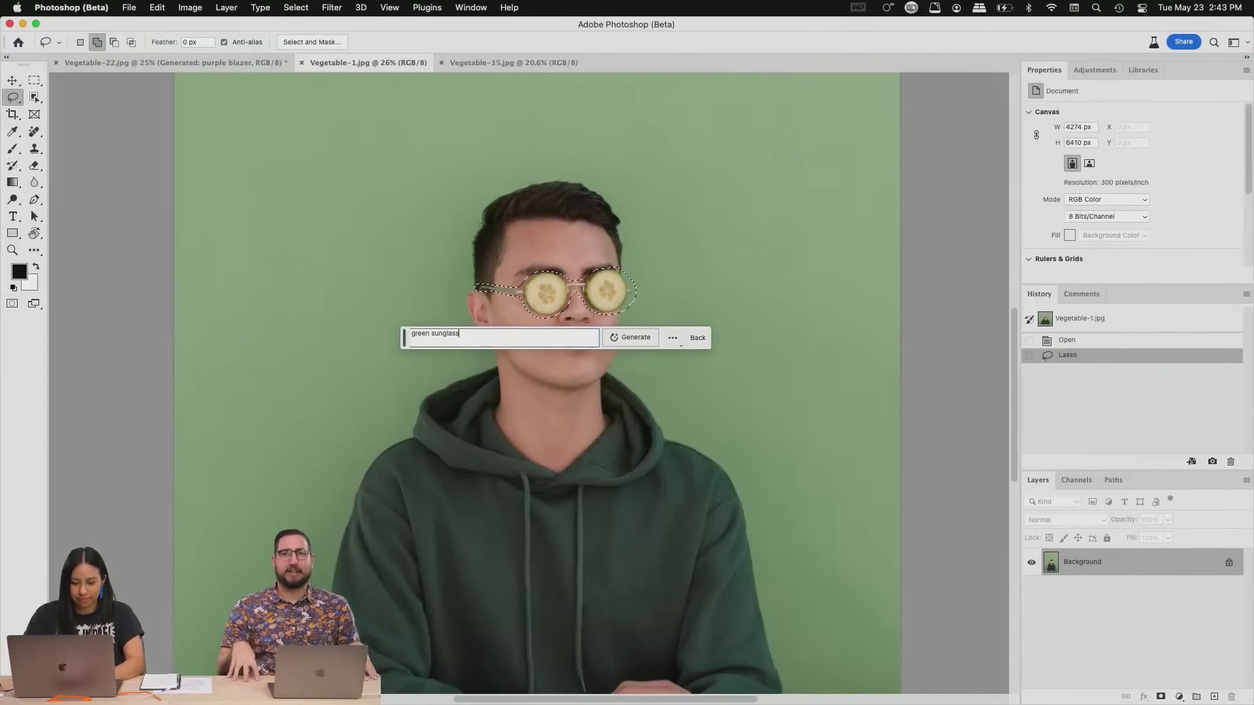
click(644, 344)
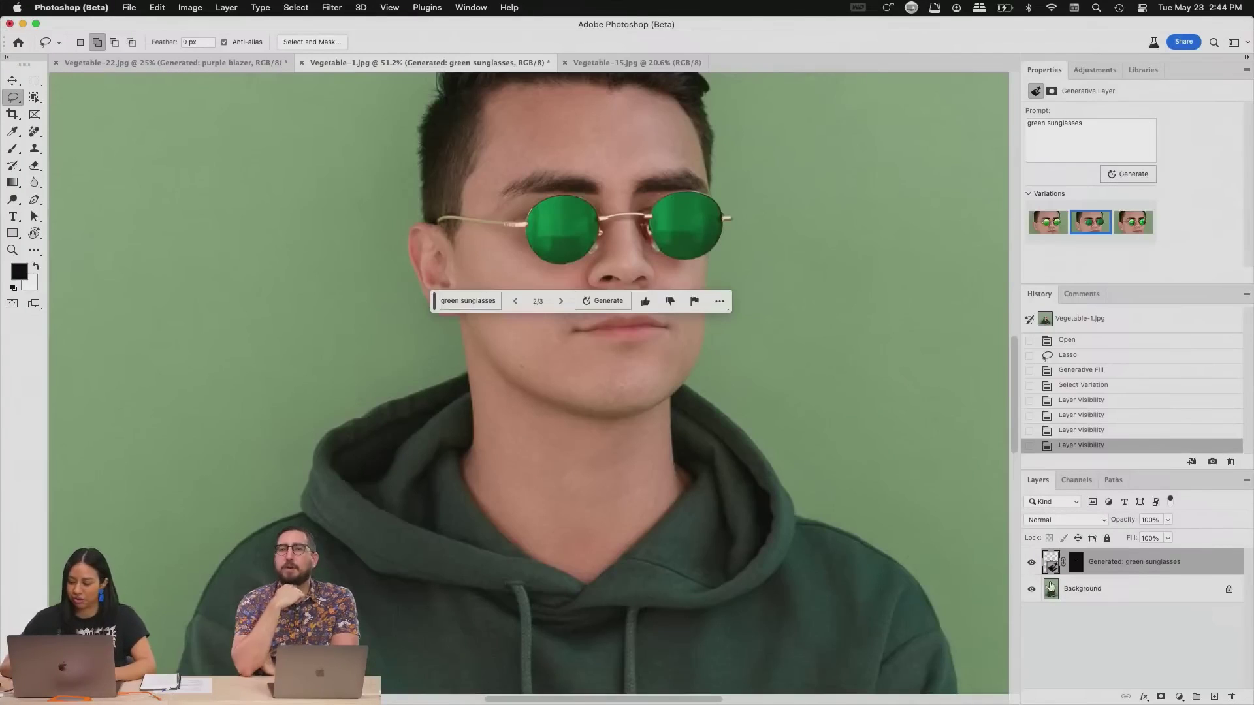
click(1133, 228)
Step: Hide the green sunglasses layer and target the original Background layer
key(super+0)
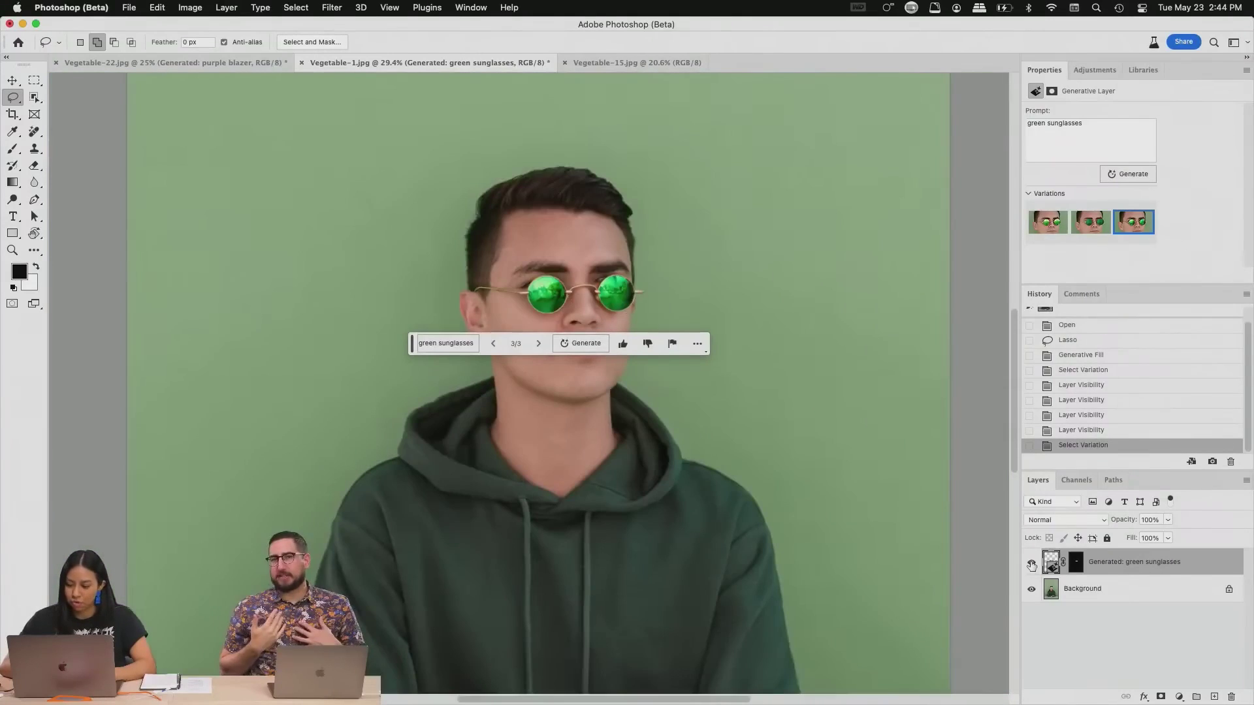
click(1031, 563)
click(1110, 588)
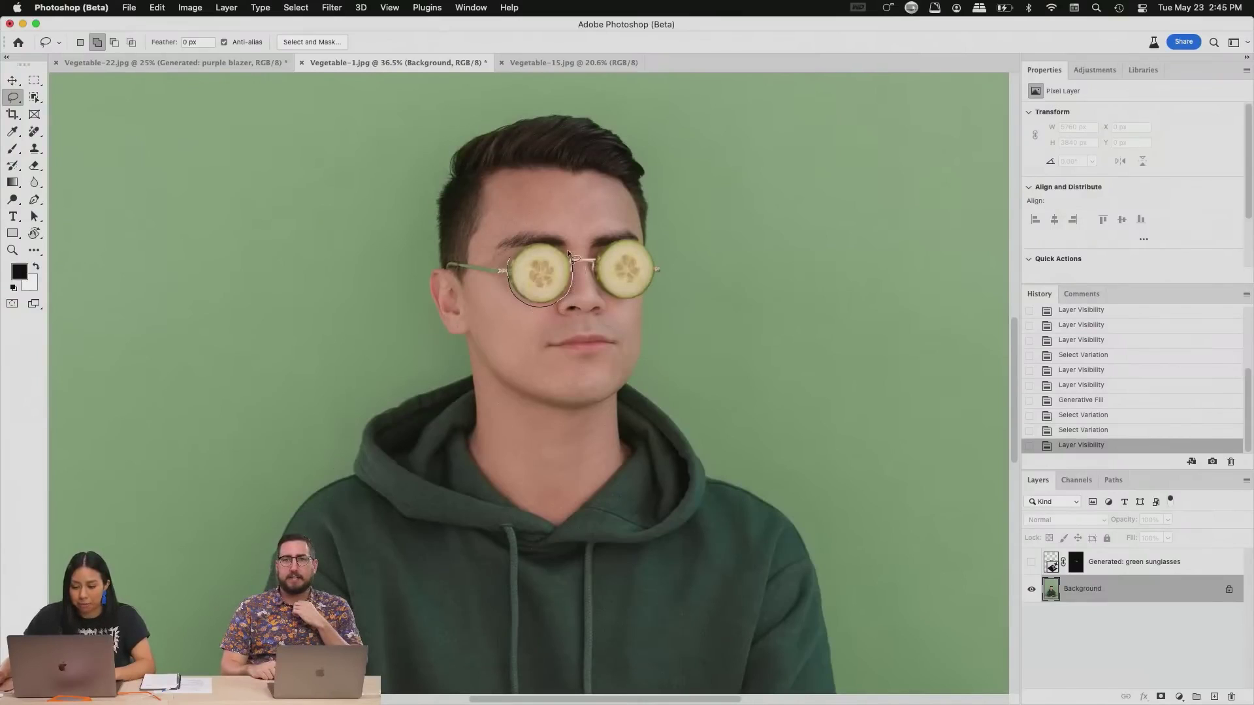
Step: Fill both cucumber lenses with generated kiwi slices, choosing the third variation
mouse_move(568, 254)
mouse_down()
mouse_move(555, 243)
mouse_move(509, 265)
mouse_up()
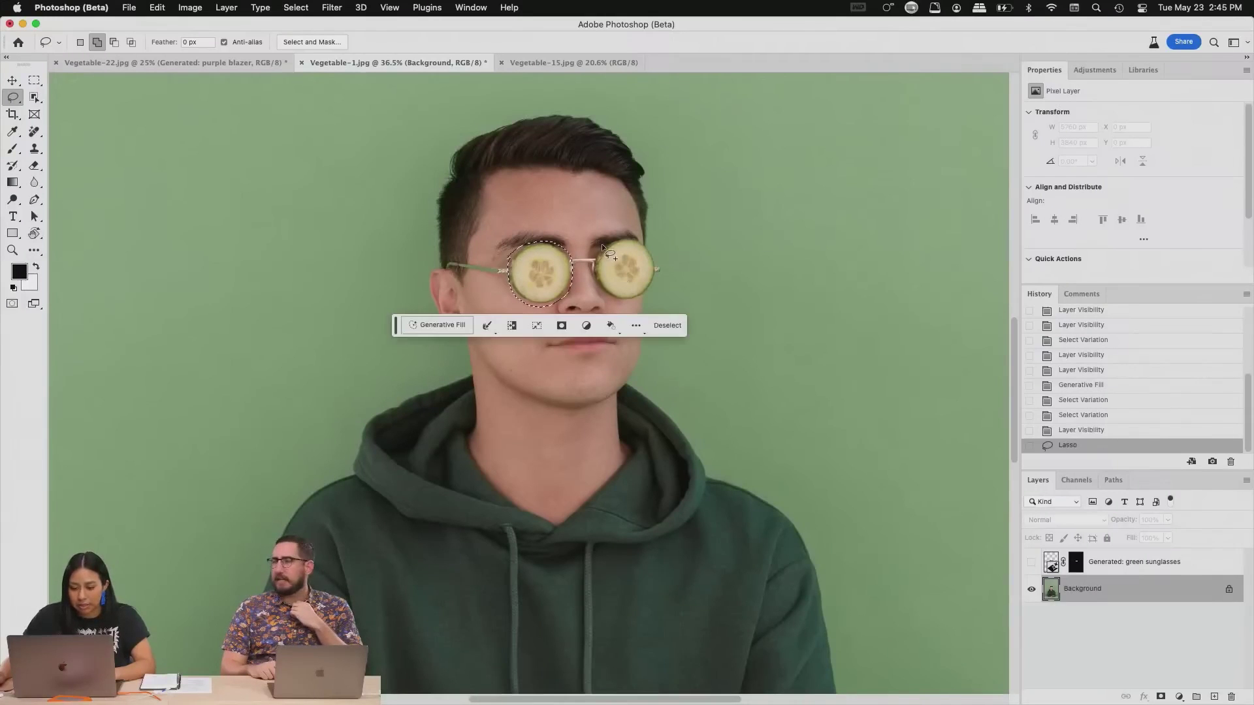
drag(606, 245, 599, 302)
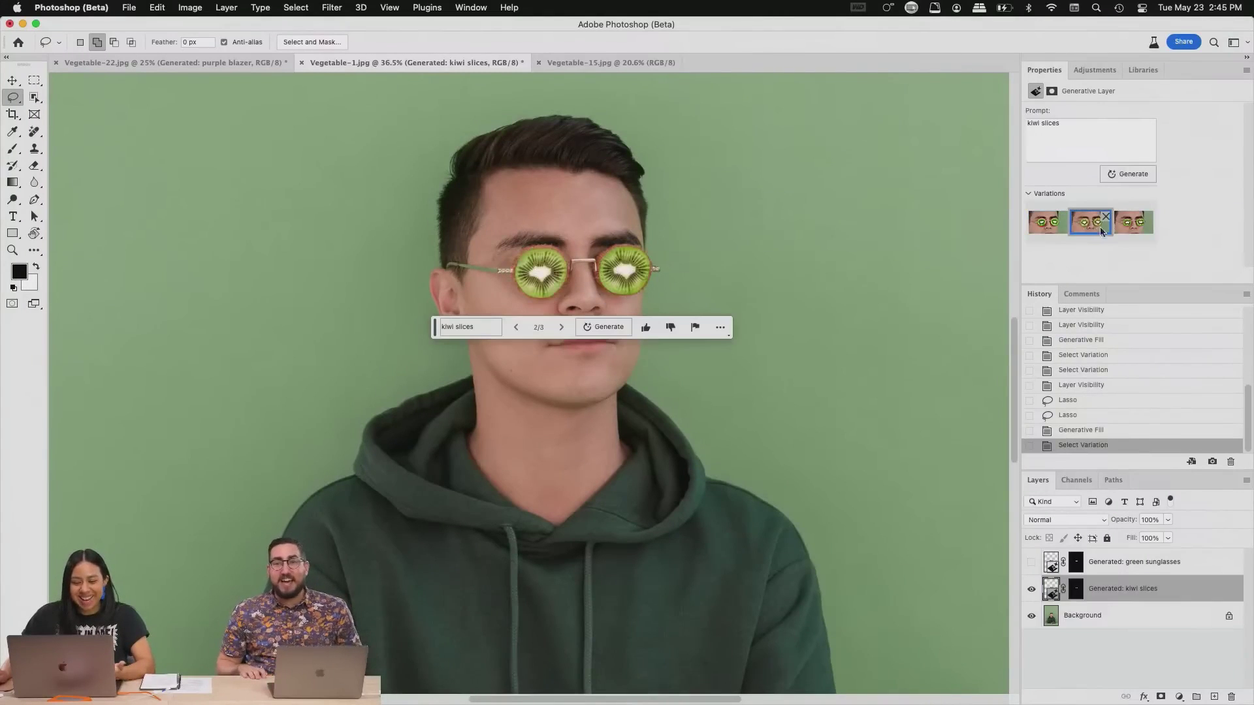
click(1133, 223)
scroll(724, 256, down, 1)
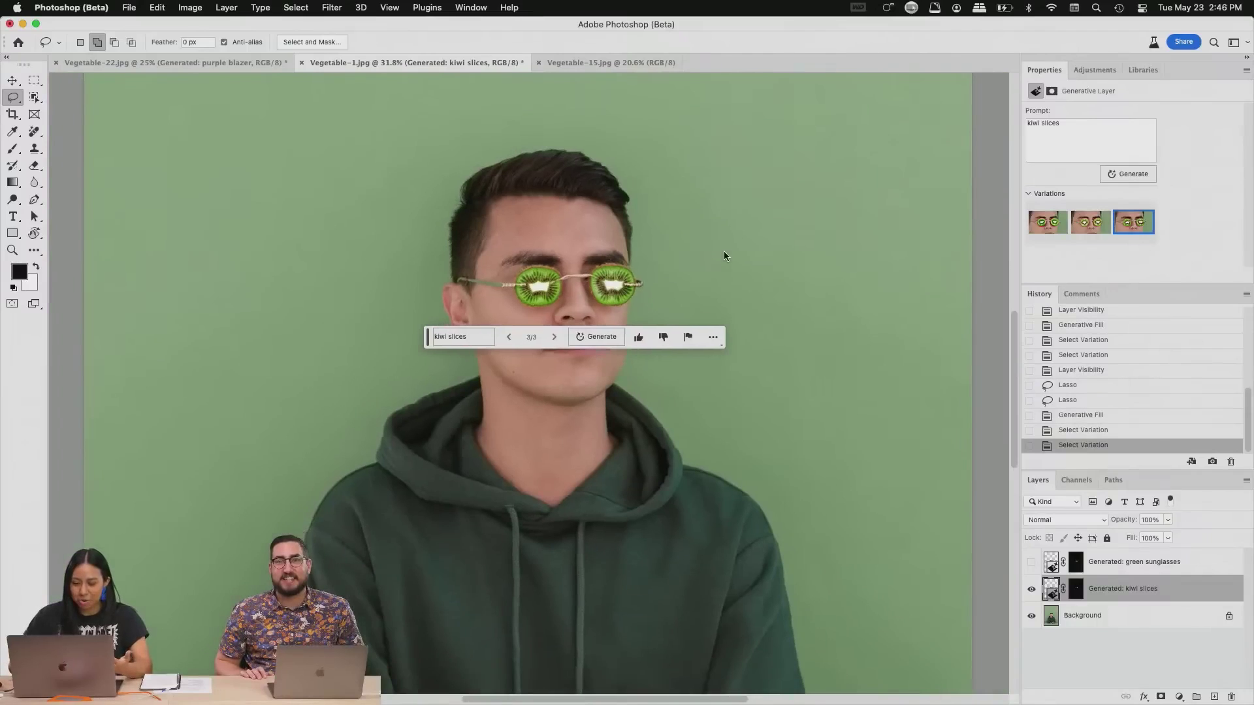
click(1088, 130)
key(Right)
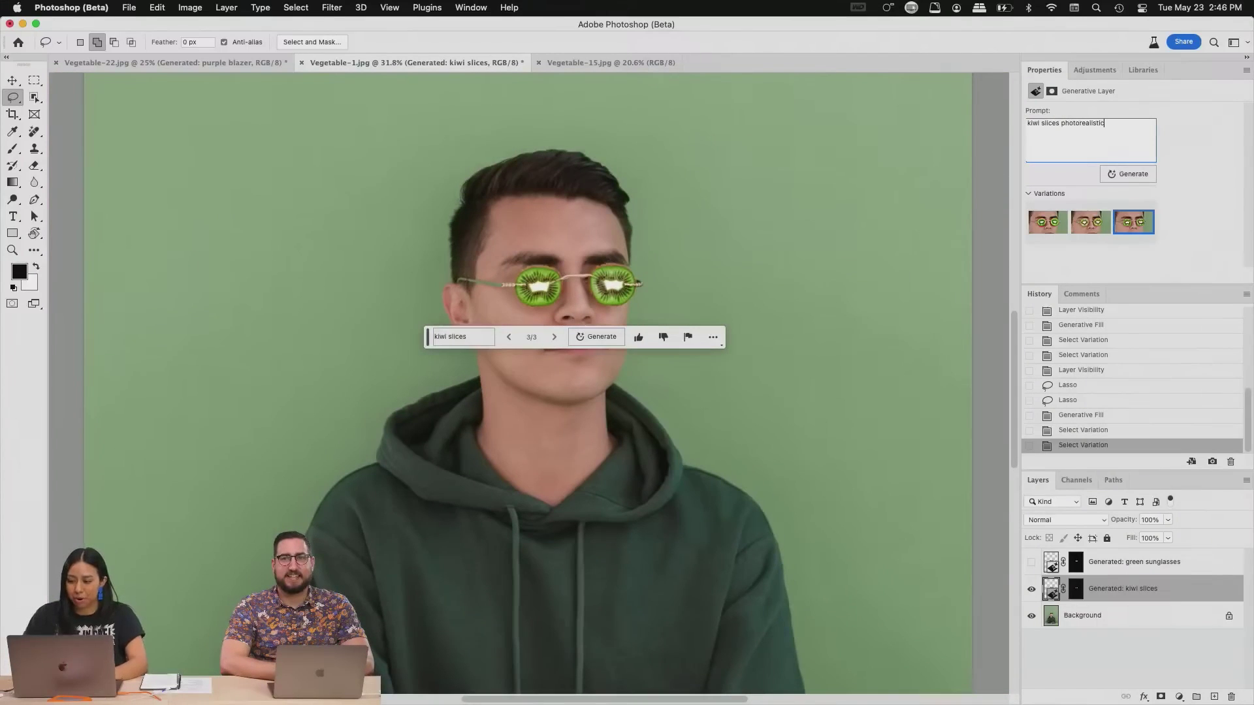
key(super+minus)
Step: Generate a 'burnt yellow hipster beanie' over the man's head and pick the second variation
click(1110, 617)
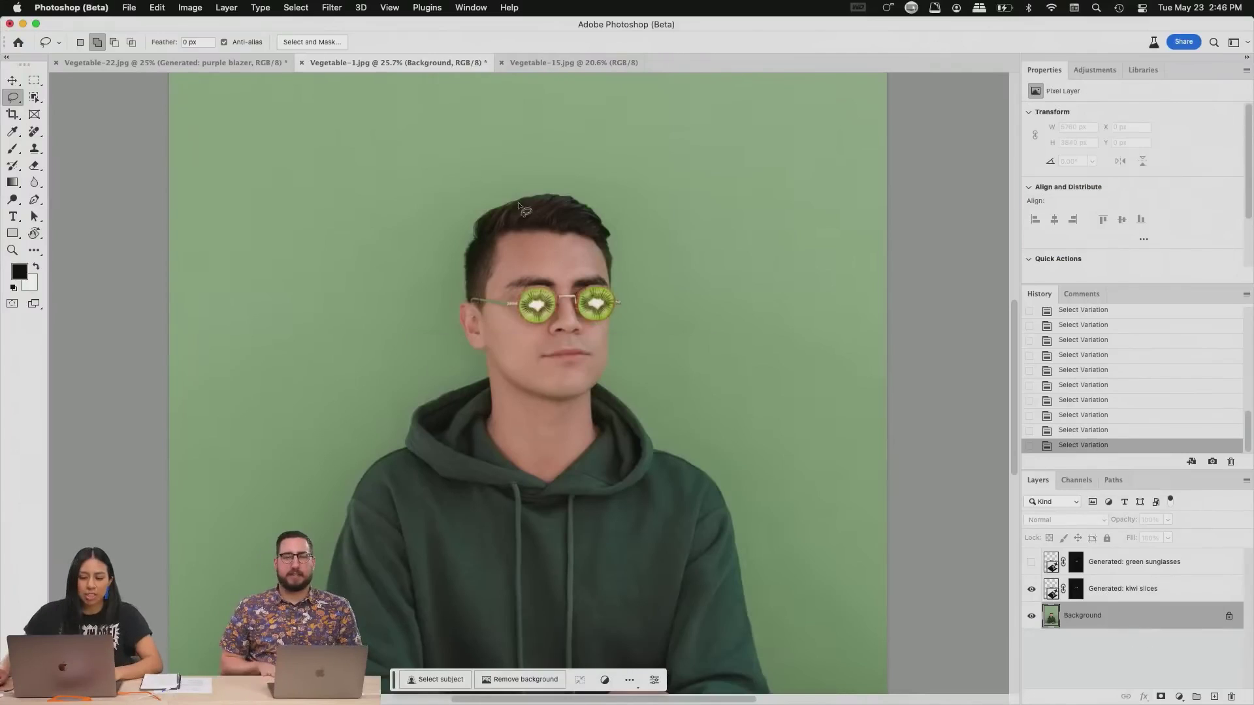
mouse_move(490, 198)
mouse_down()
mouse_move(520, 275)
mouse_move(572, 264)
mouse_move(627, 276)
mouse_move(617, 219)
mouse_move(542, 182)
mouse_up()
text(burnt yellow hipster)
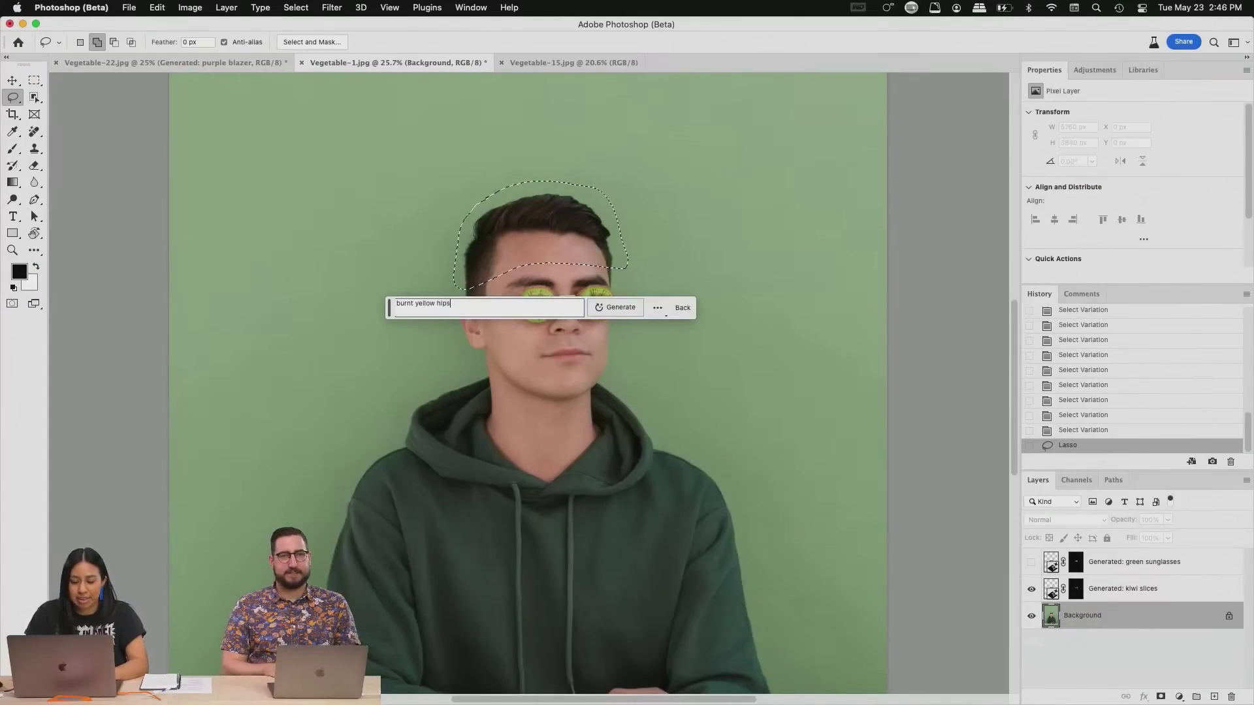
text(beanie)
key(Return)
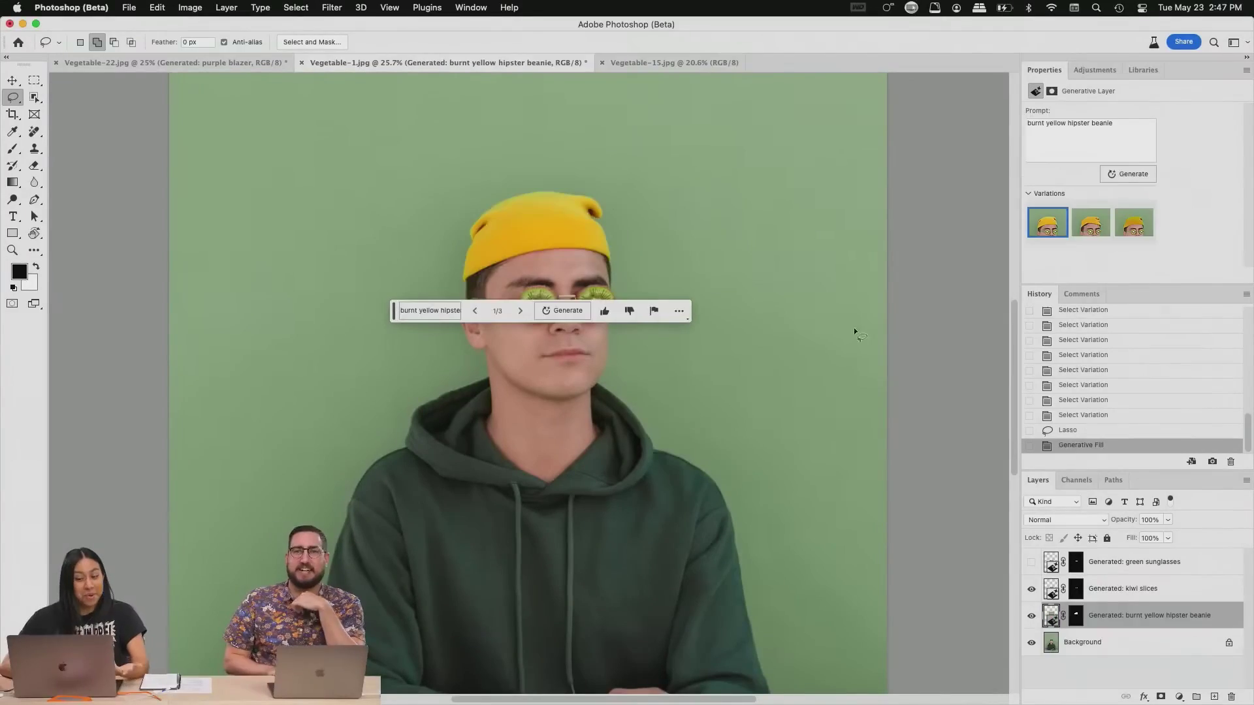
click(1108, 228)
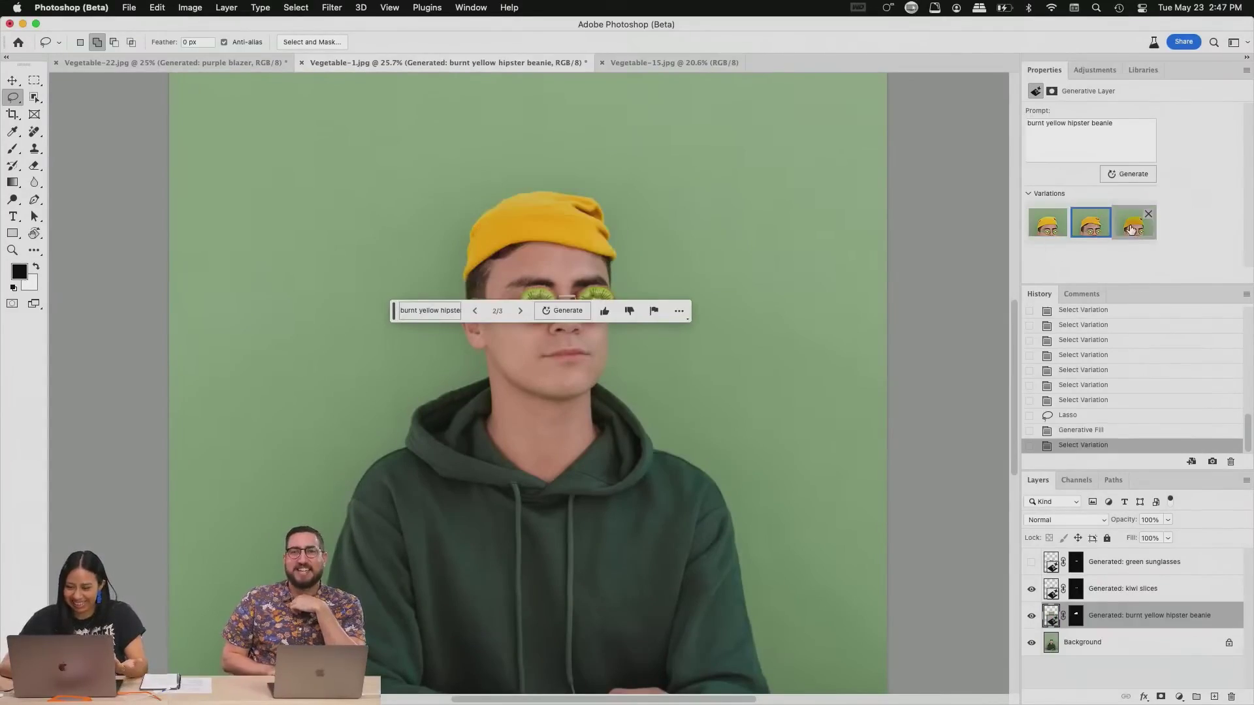